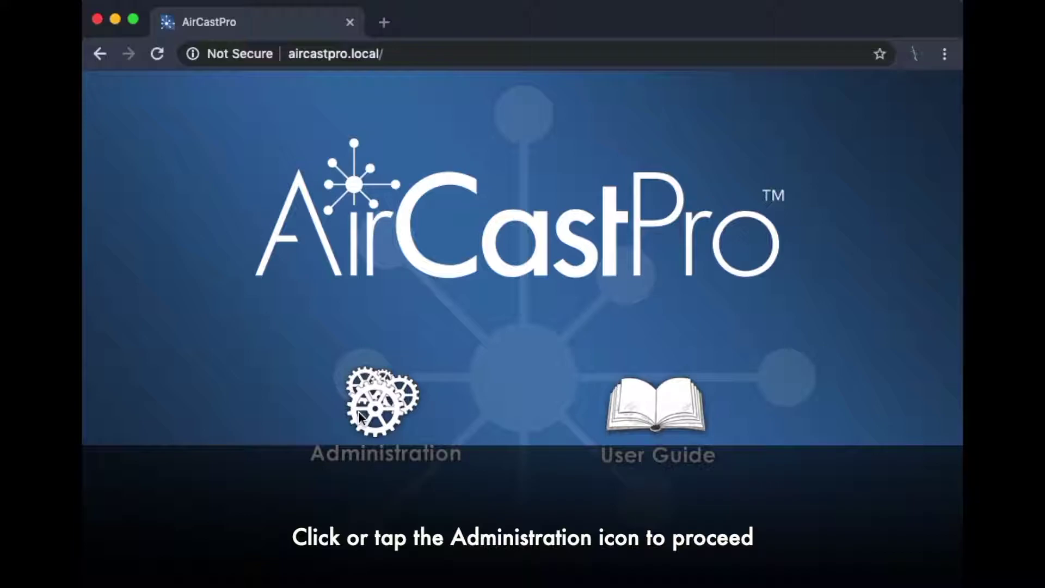
Open the Administration area from the AirCastPro start page.
click(360, 418)
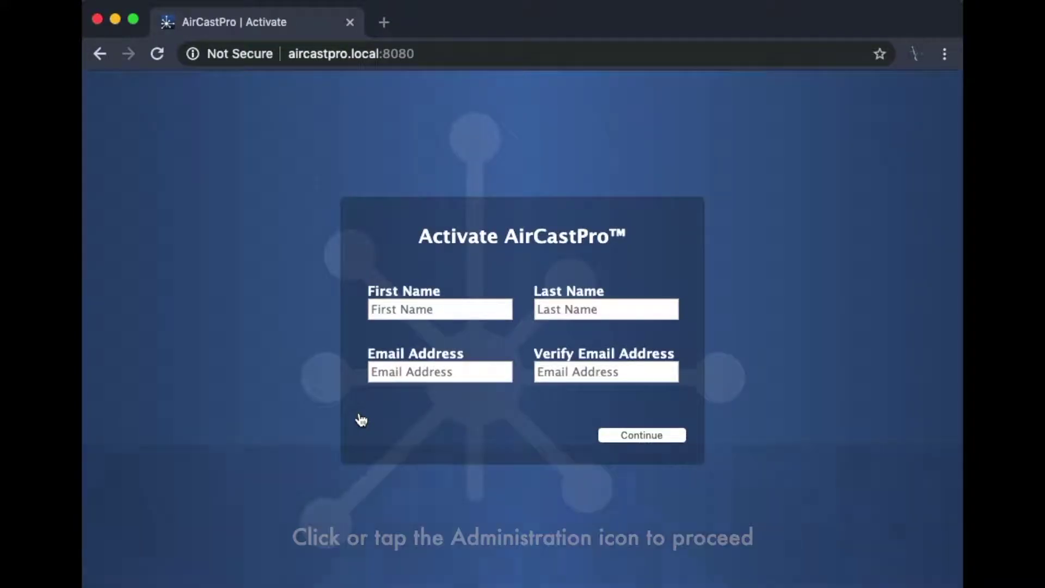
Fill in the owner's first name, last name and e-mail address on the Activate form.
click(435, 318)
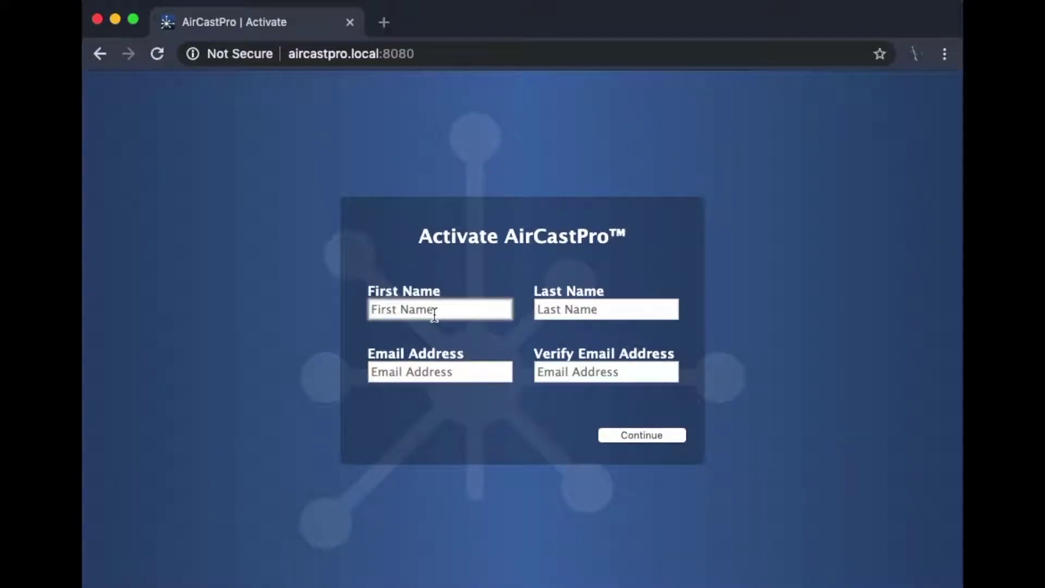
click(606, 309)
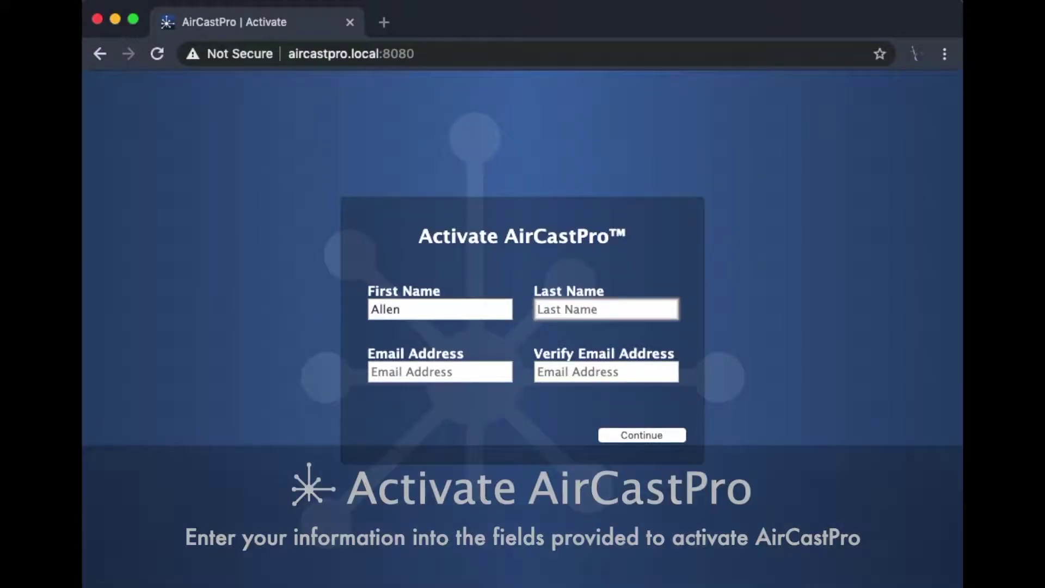
click(440, 372)
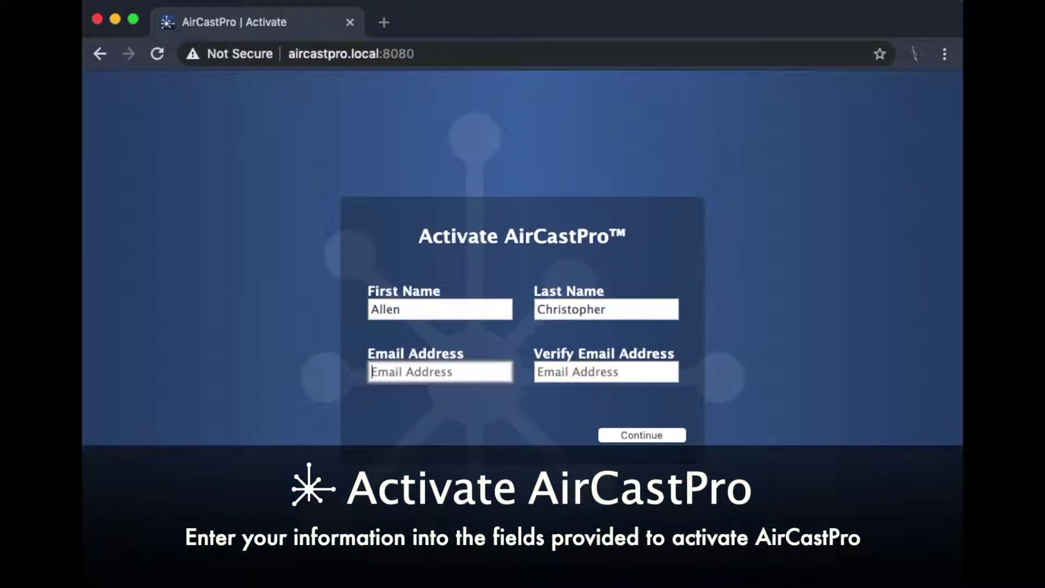
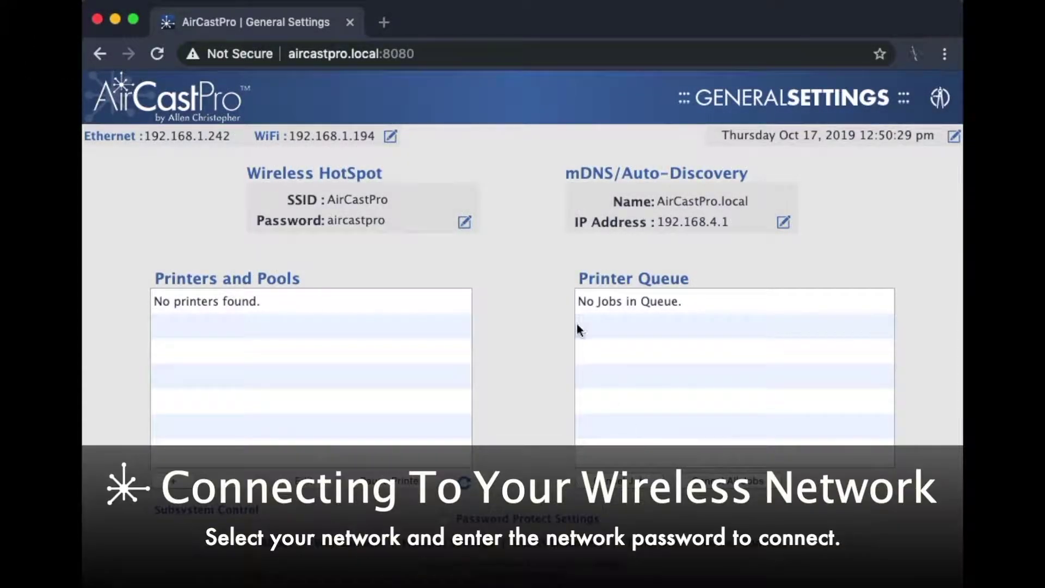
Connect to the X2 Wi-Fi network with its password and save the connection.
click(391, 136)
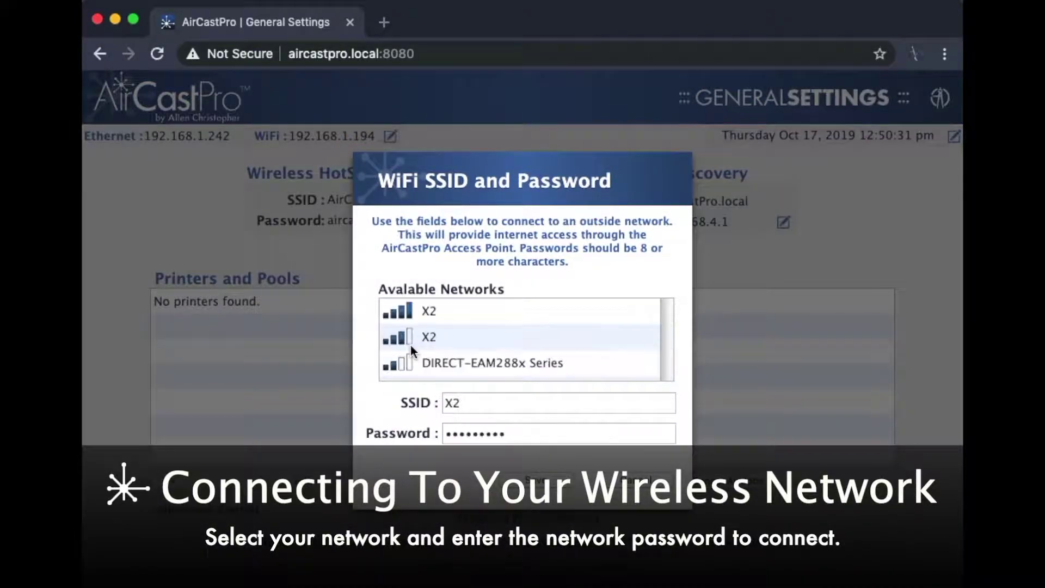
click(457, 309)
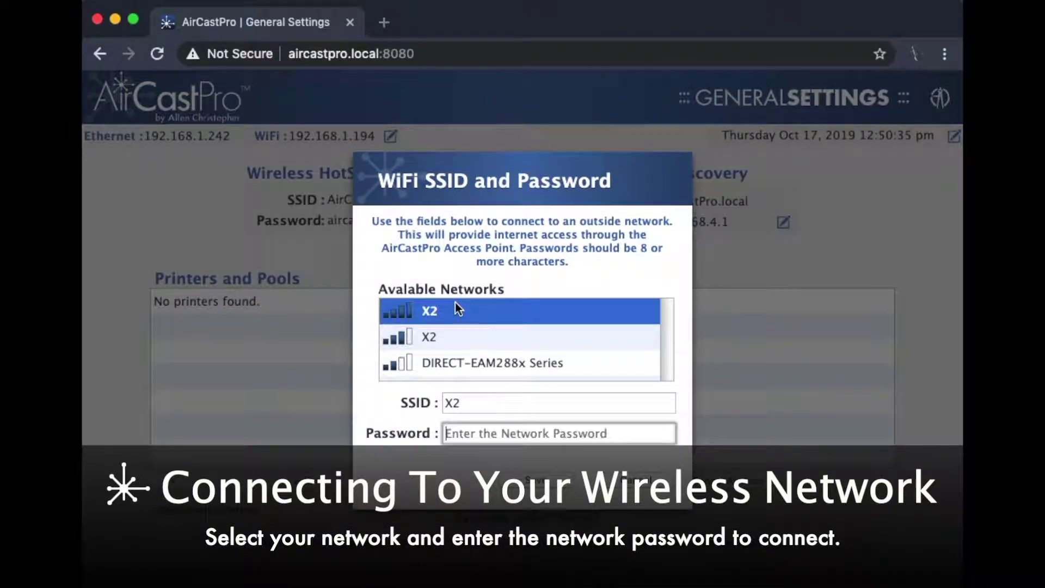
click(605, 434)
text(••••••)
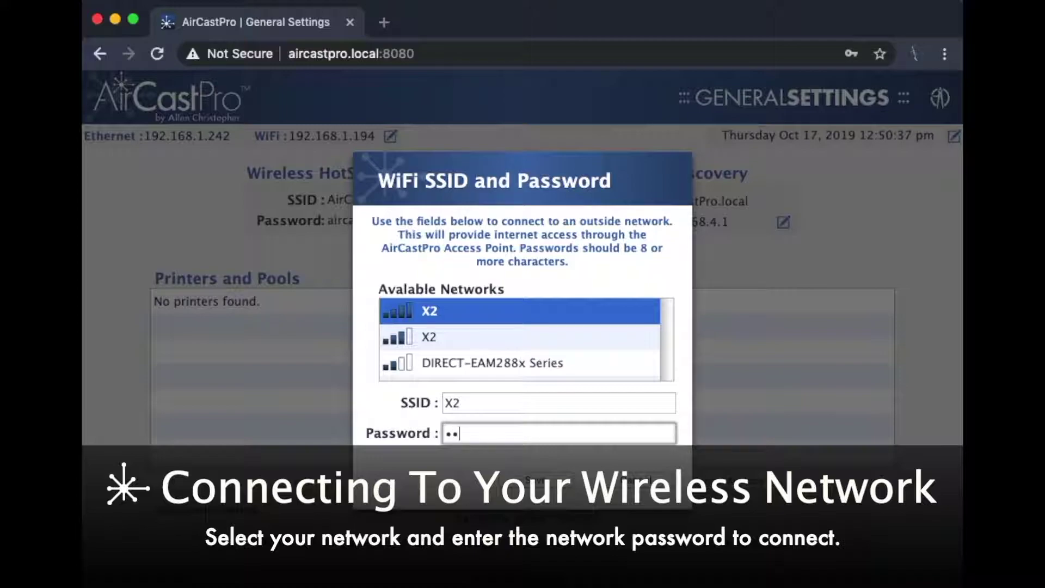
text(•)
key(super+a)
text(•••••••••)
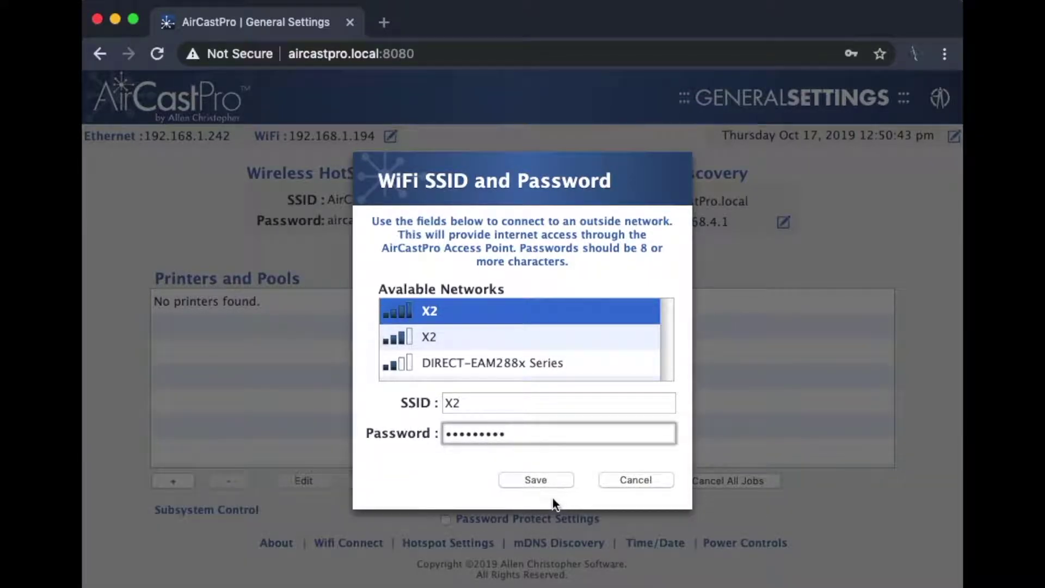
click(540, 480)
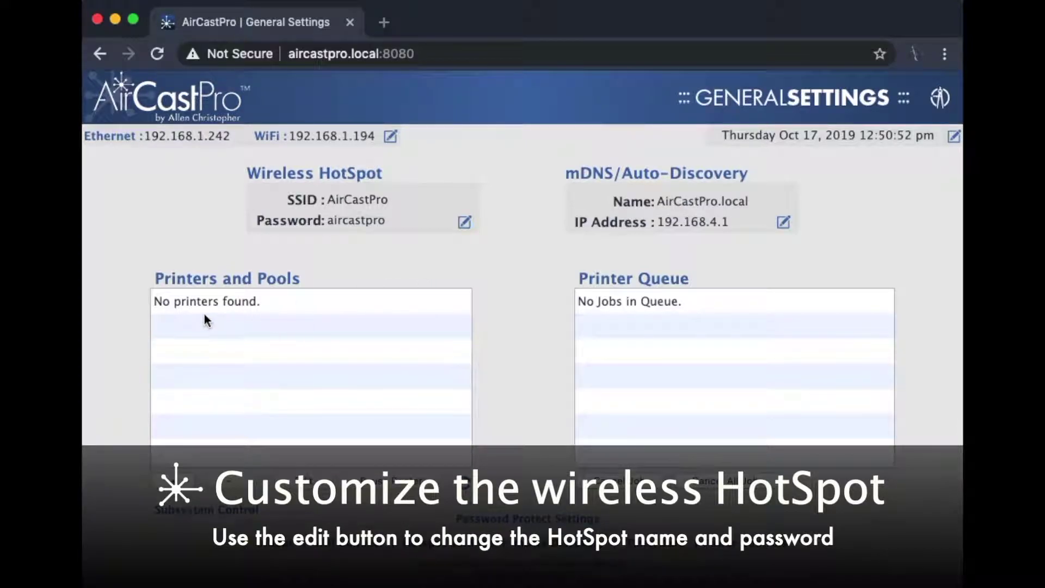
Open the AirCastPro hotspot name and password dialog at its Password field.
click(463, 224)
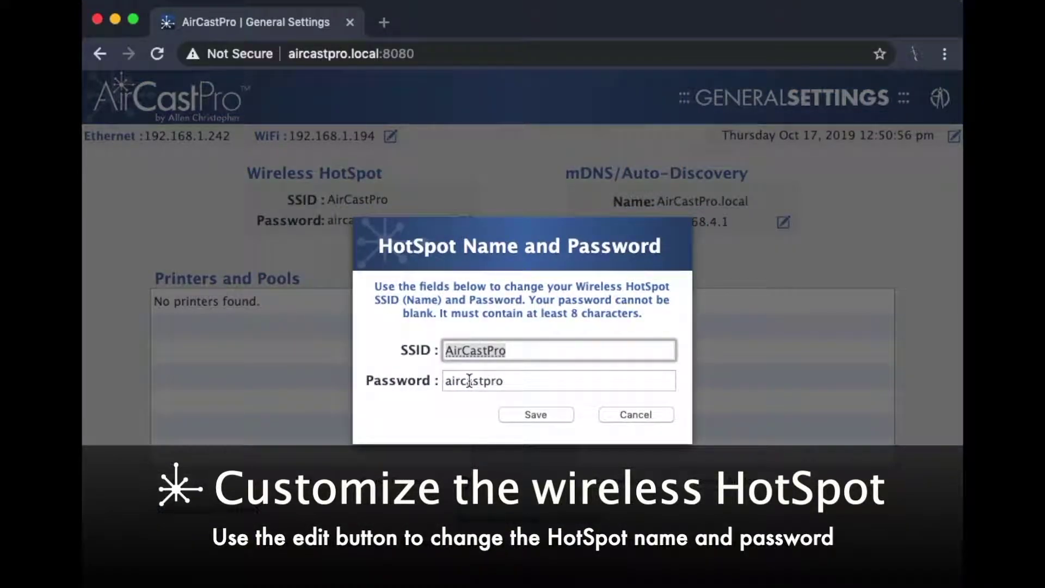
key(Tab)
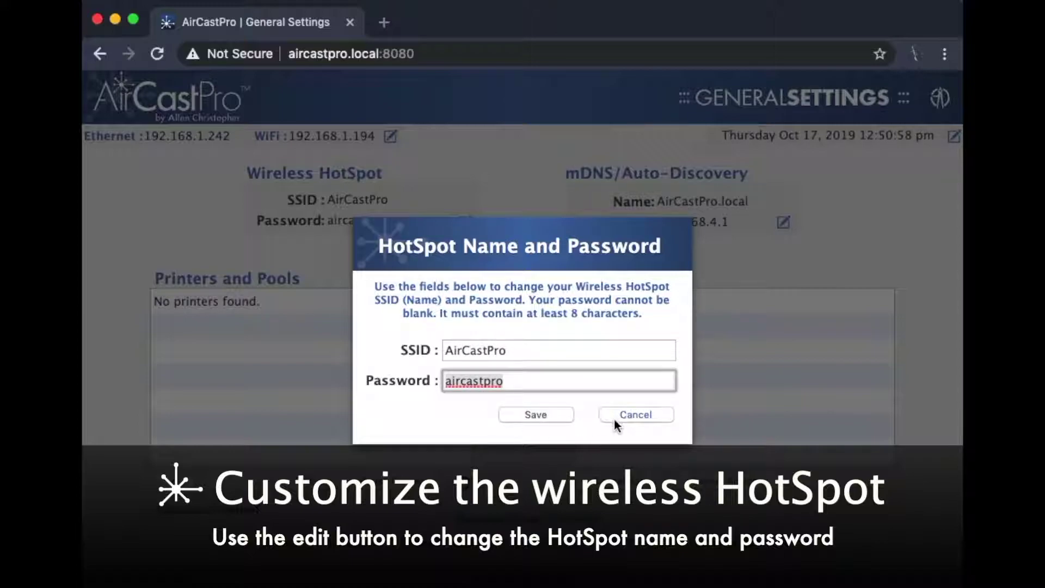
click(598, 381)
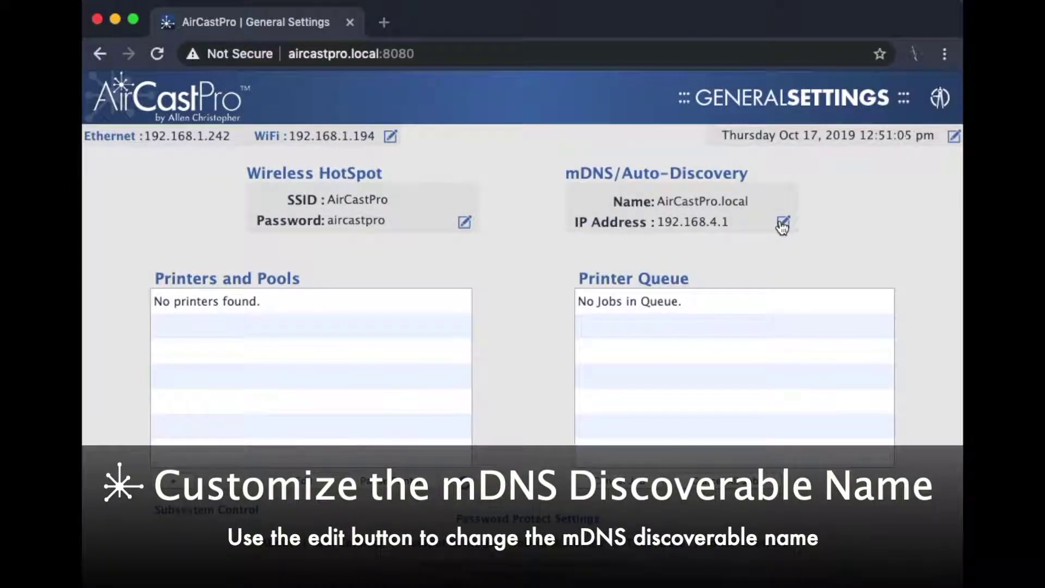
Open the mDNS Discoverable Name dialog, which shows AirCastPro.
click(783, 224)
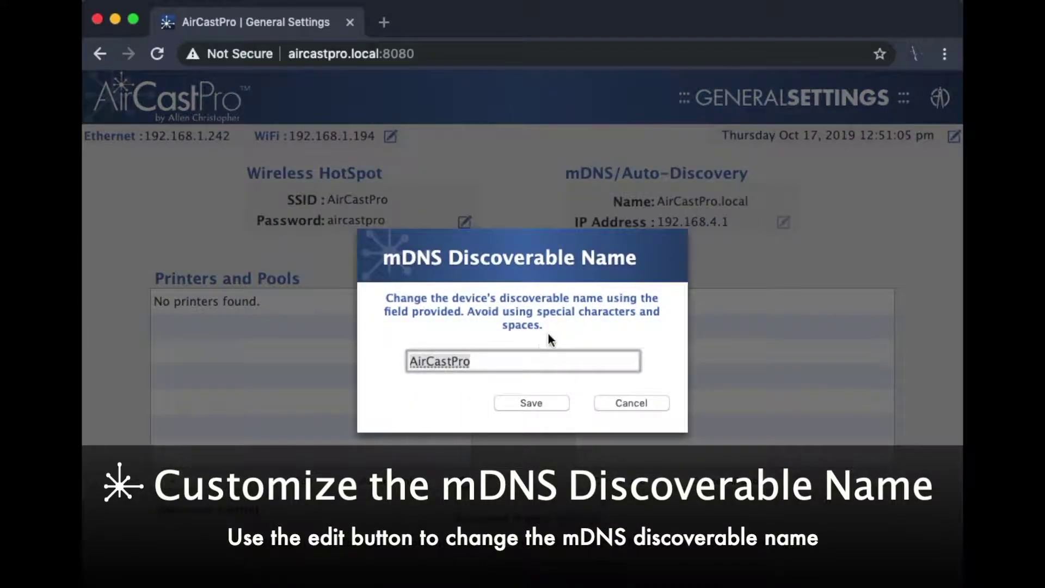
click(541, 353)
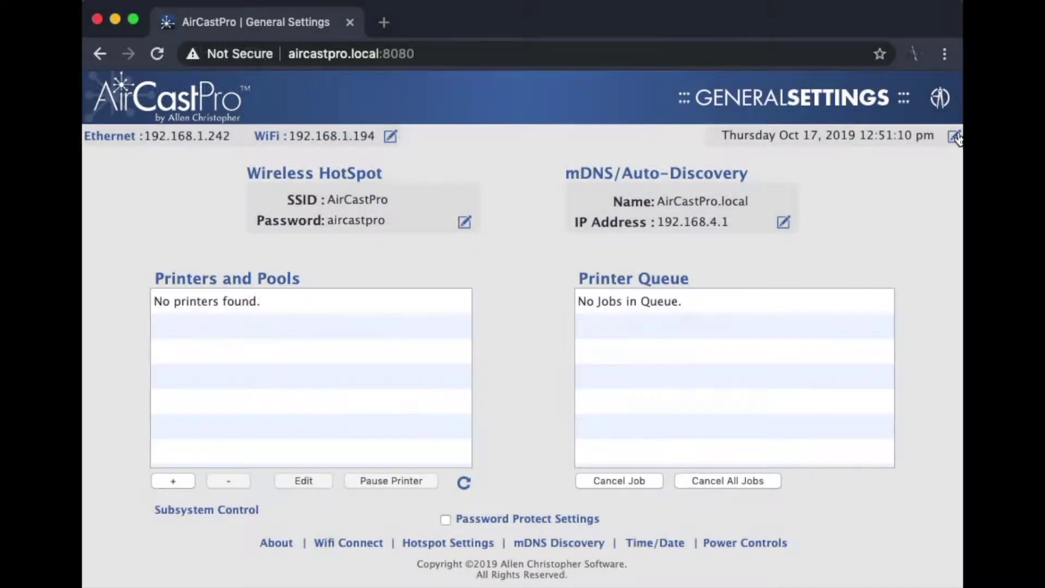
Open the Set Time and Date dialog showing the America/New_York region.
click(952, 138)
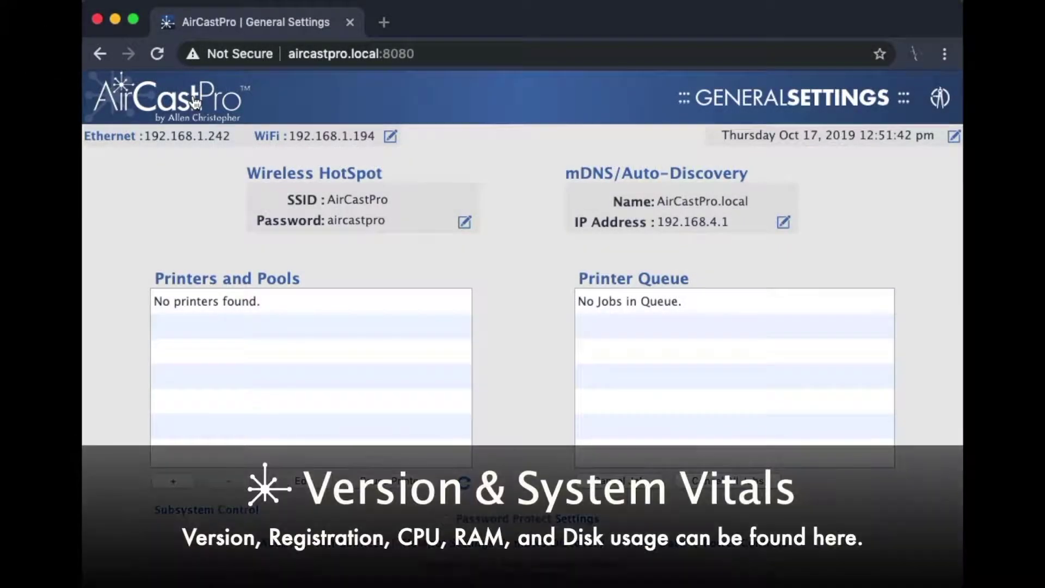
Show the version panel: Version 2019.4.4 Build 160, CPU 17%, RAM 43%, Disk 18%.
click(195, 101)
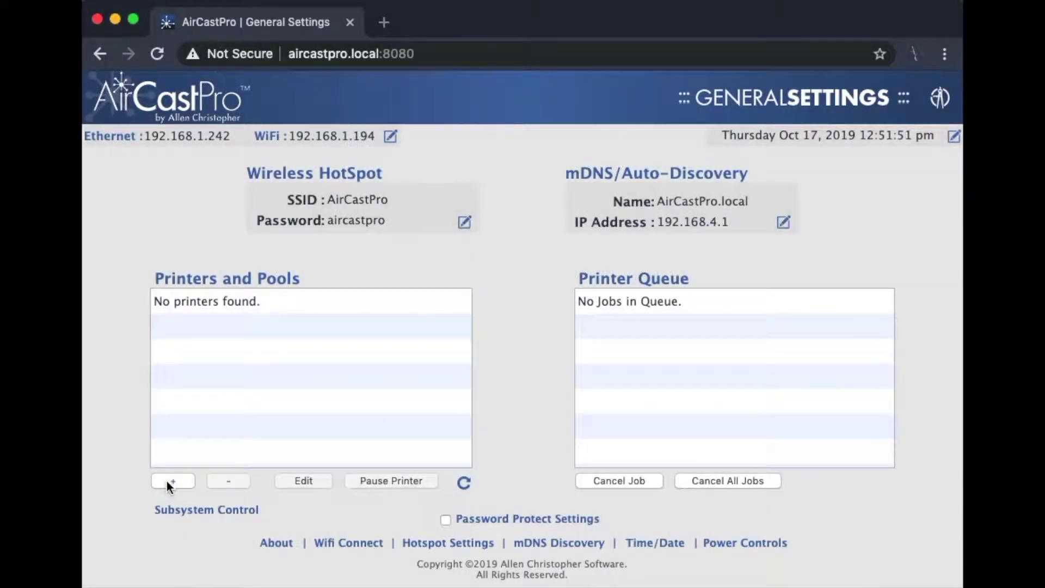
Add the connected dnp-dsrx1 printer with the DSRX1 driver, naming it RX1.
click(169, 480)
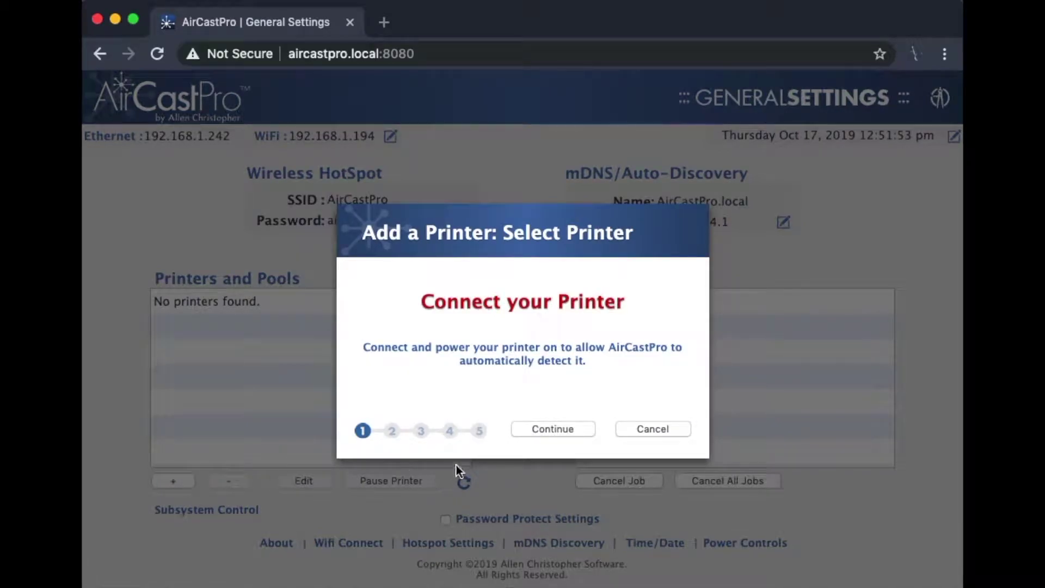
click(536, 429)
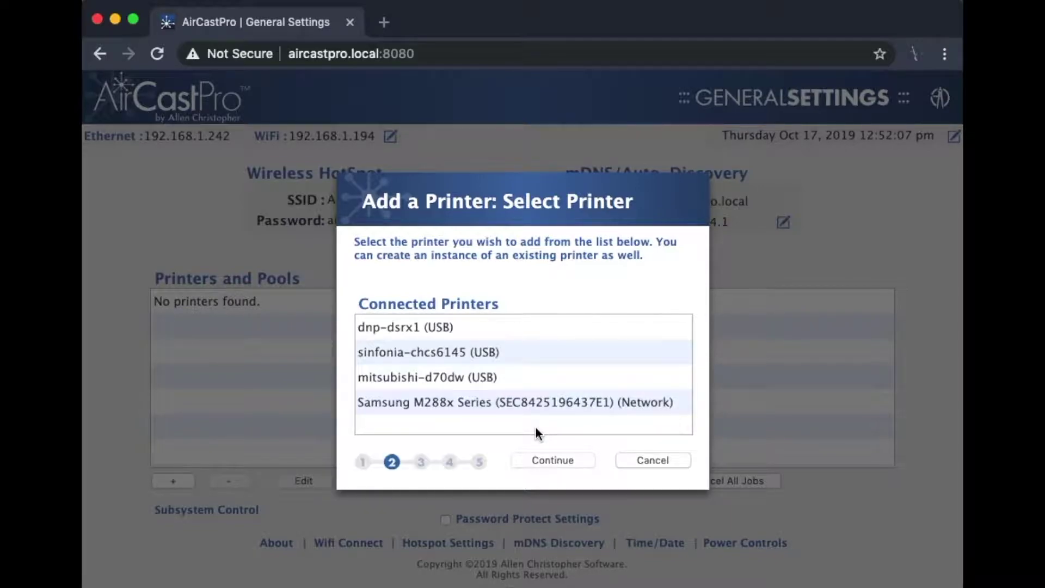
click(454, 326)
click(530, 462)
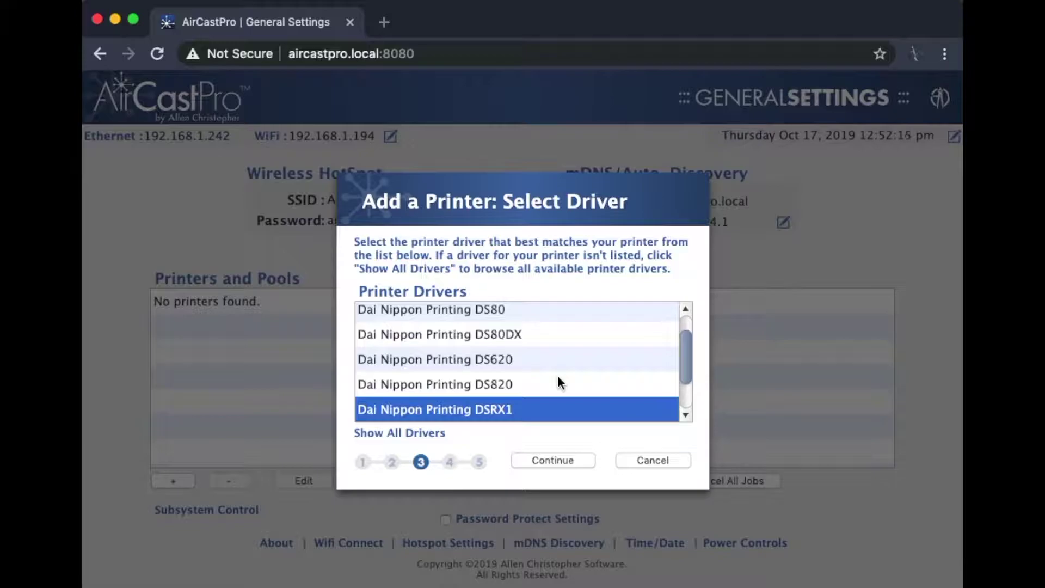
click(554, 462)
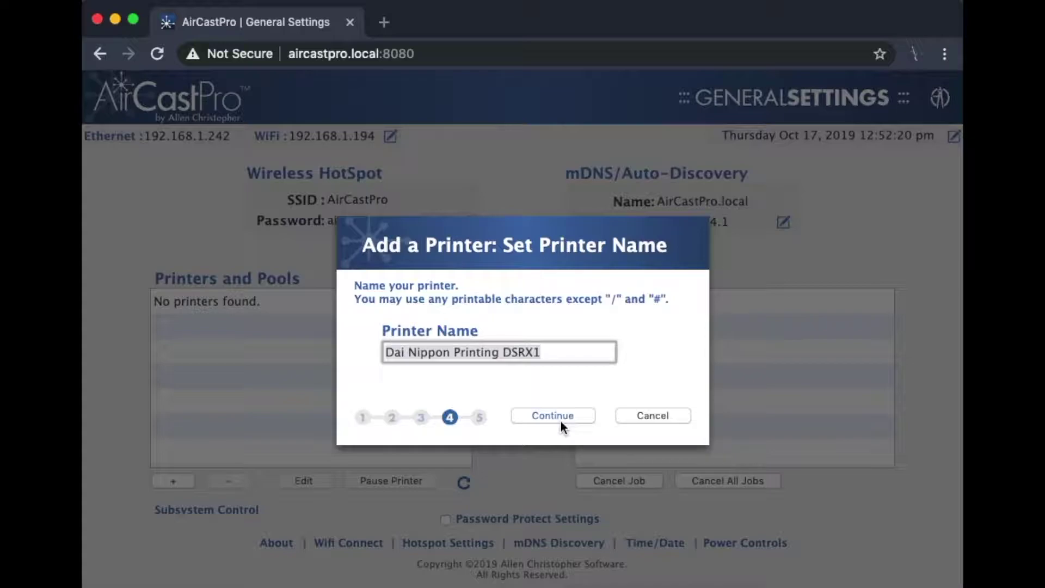
text(RX)
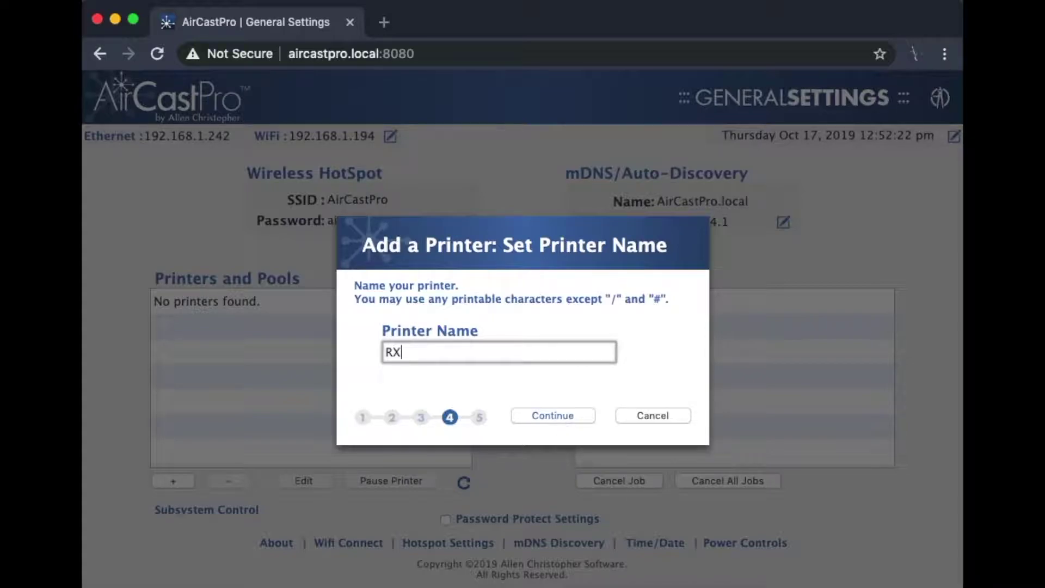
text(1)
click(581, 420)
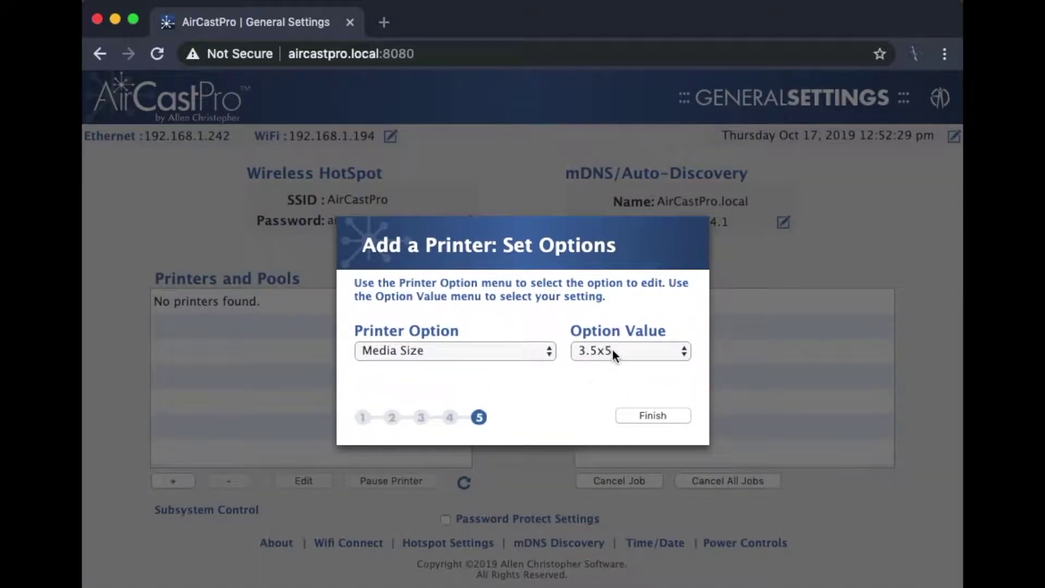
Set RX1's media size to 4x6 and overcoat pattern to Matte, then finish.
click(610, 351)
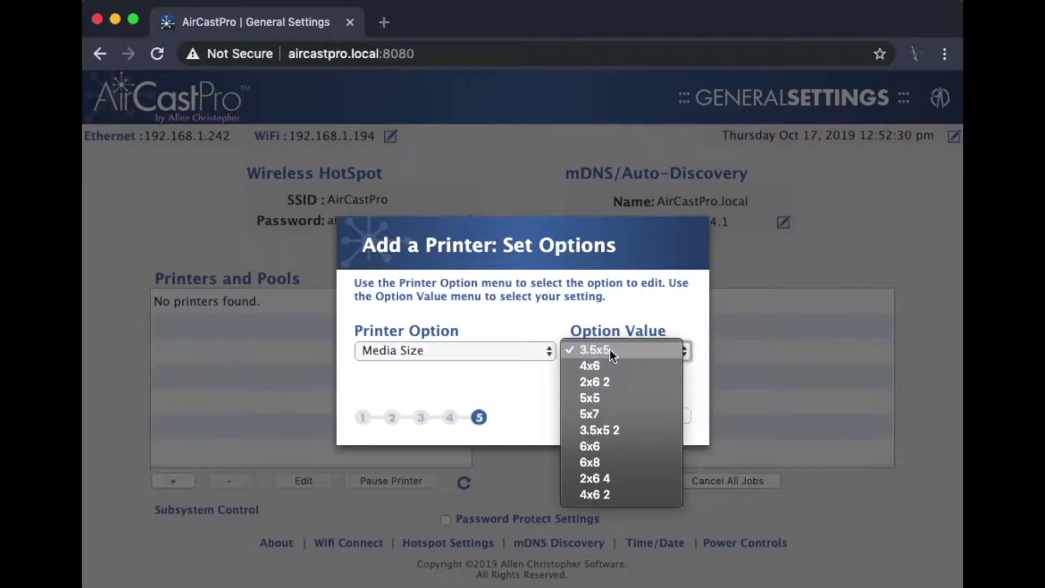
click(632, 367)
click(537, 354)
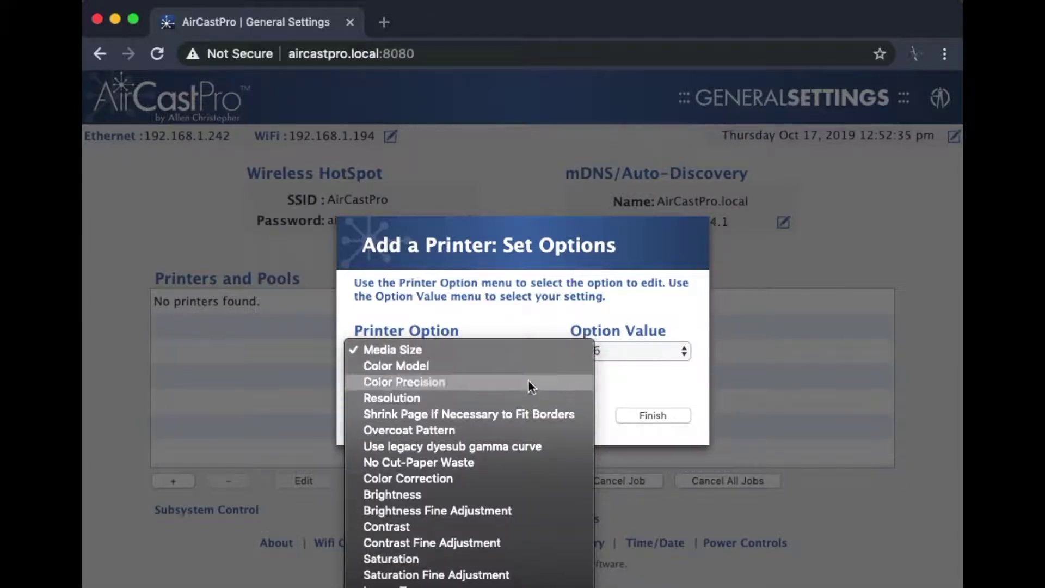
click(521, 424)
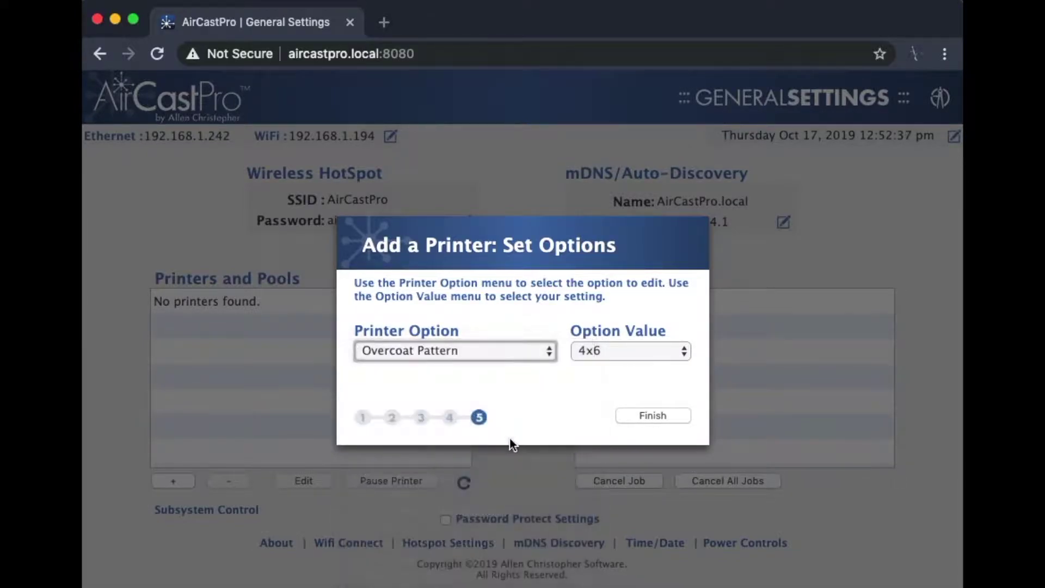
click(626, 351)
click(626, 366)
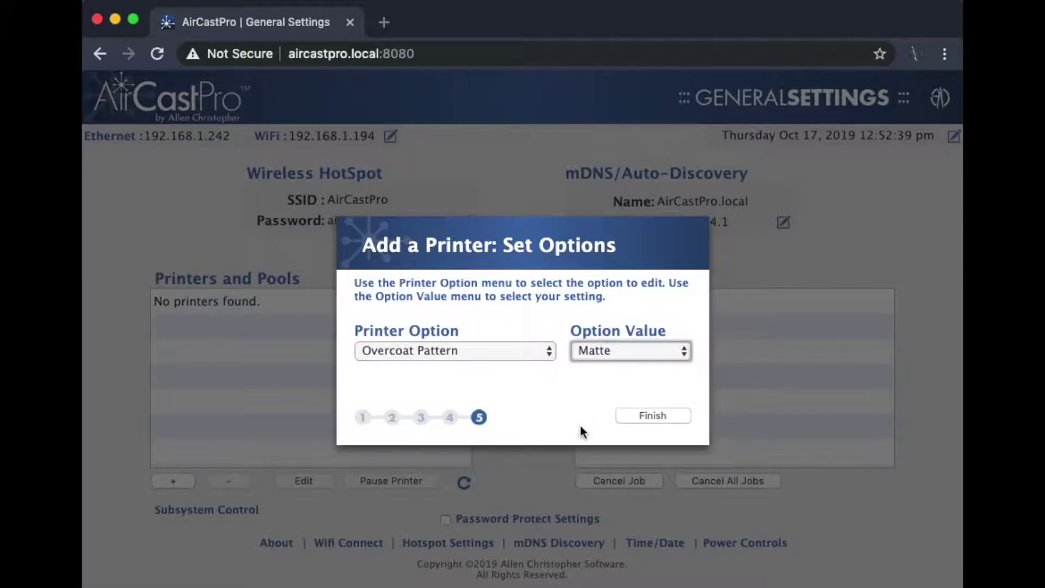
click(643, 418)
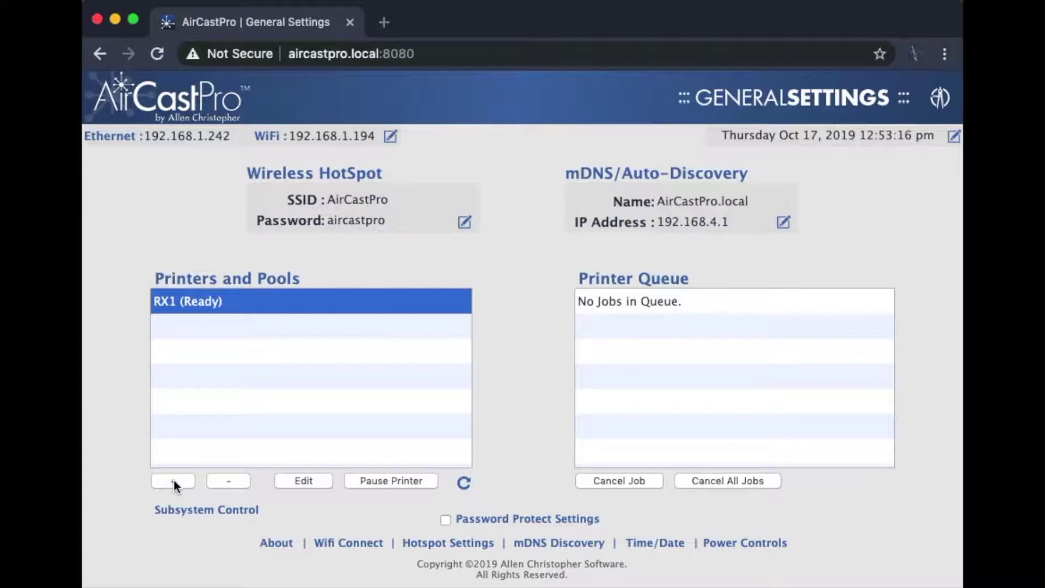
Start a new printer setup from the + under Printers and Pools.
click(174, 482)
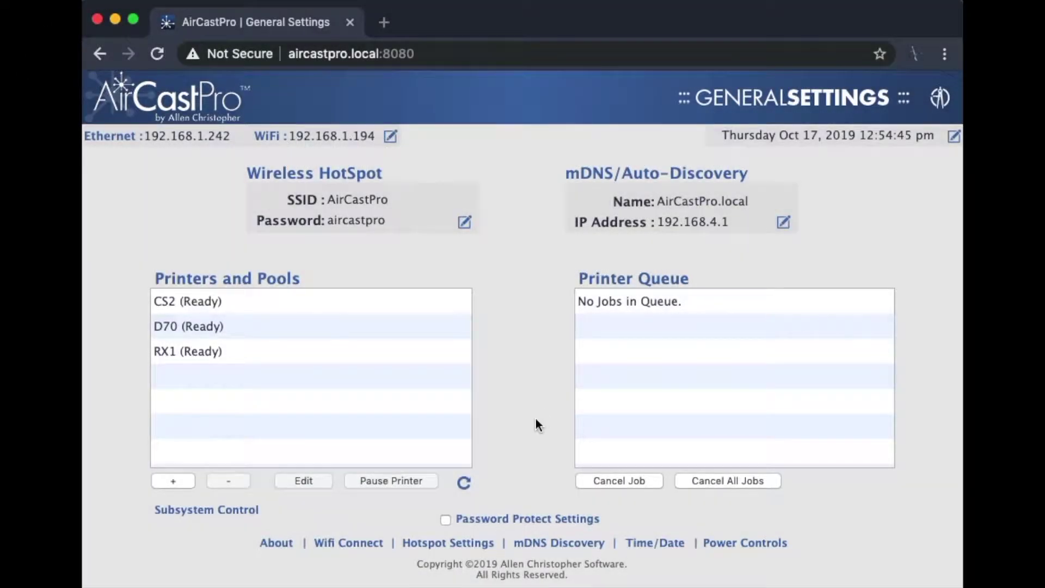
Start a Printer Pool Setup and add the CS2 and D70 printers to it.
click(175, 482)
click(412, 431)
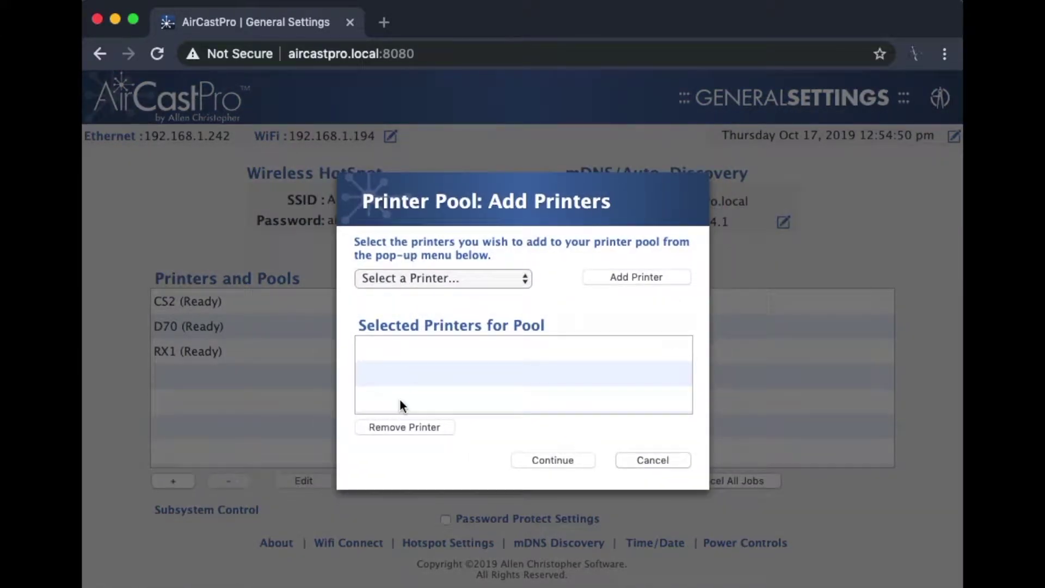
click(498, 285)
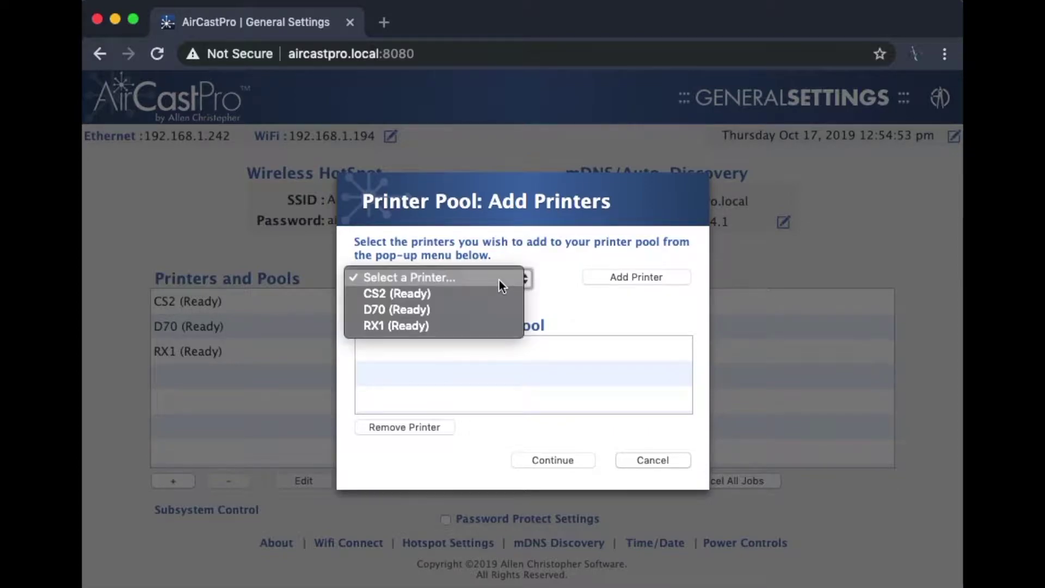
click(496, 301)
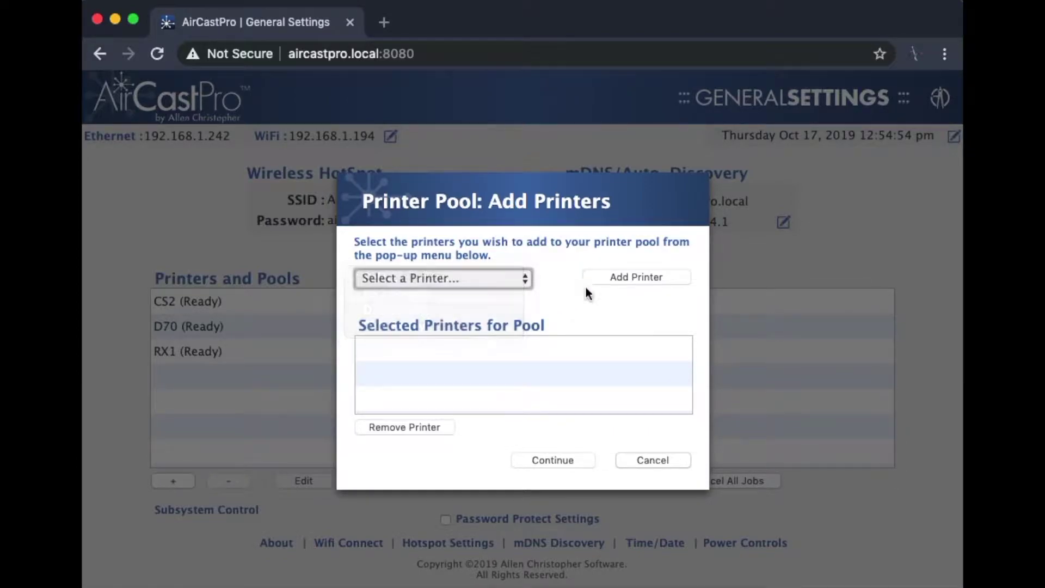
click(616, 278)
click(495, 285)
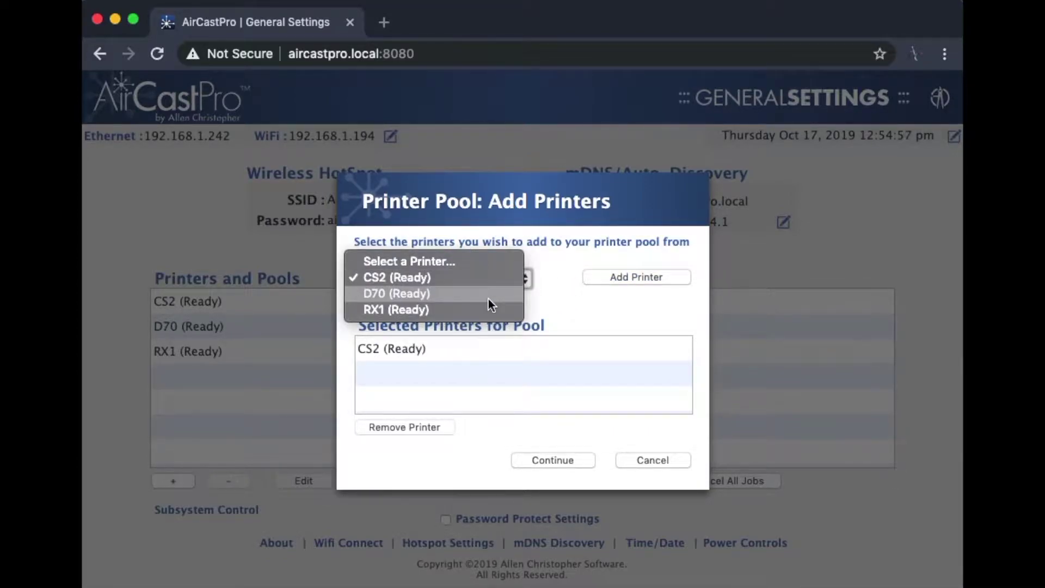
click(488, 299)
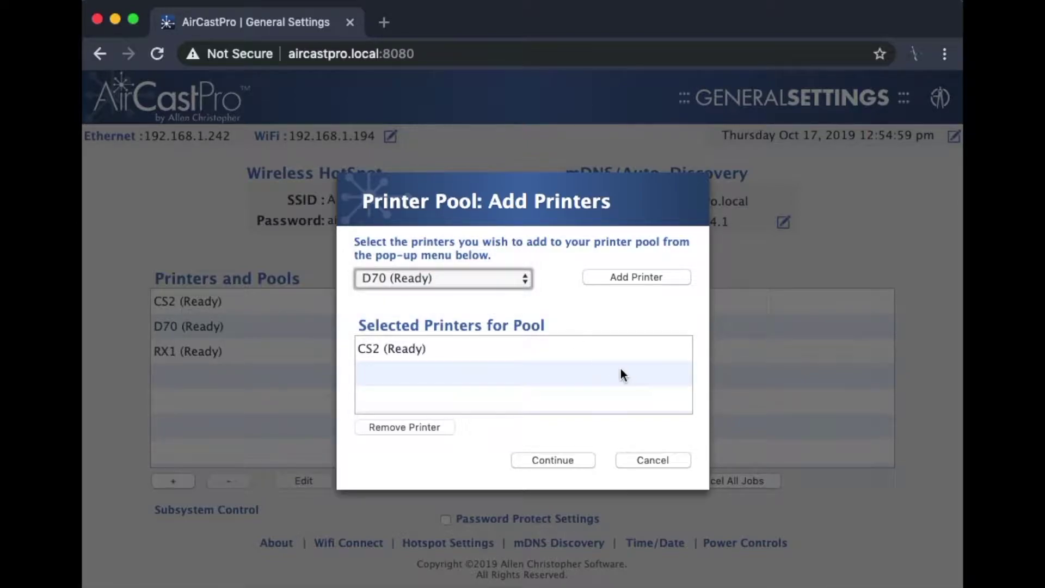
click(653, 278)
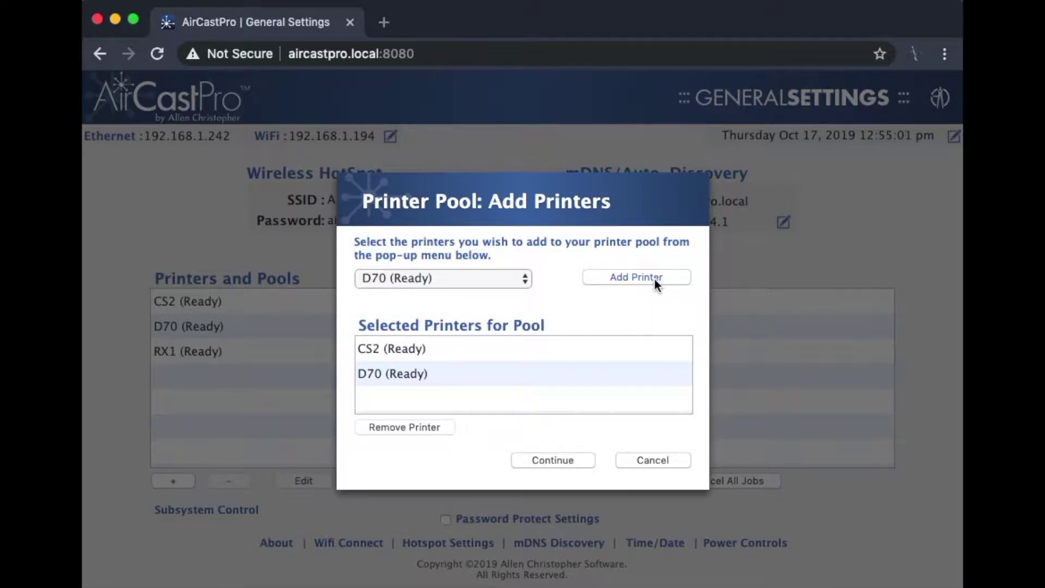
Create the new pool with the name MyPrintPool.
click(557, 460)
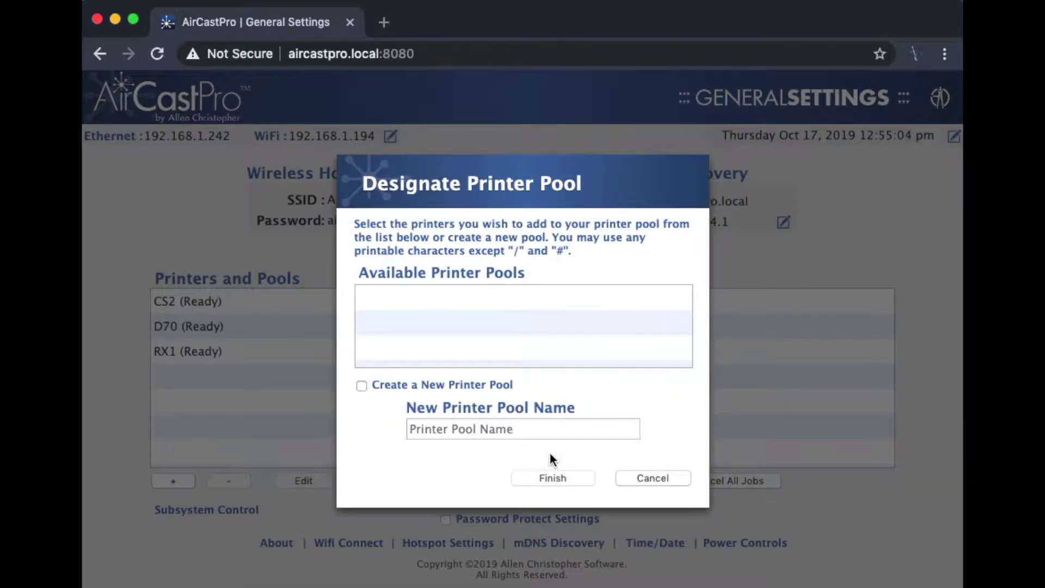
click(456, 393)
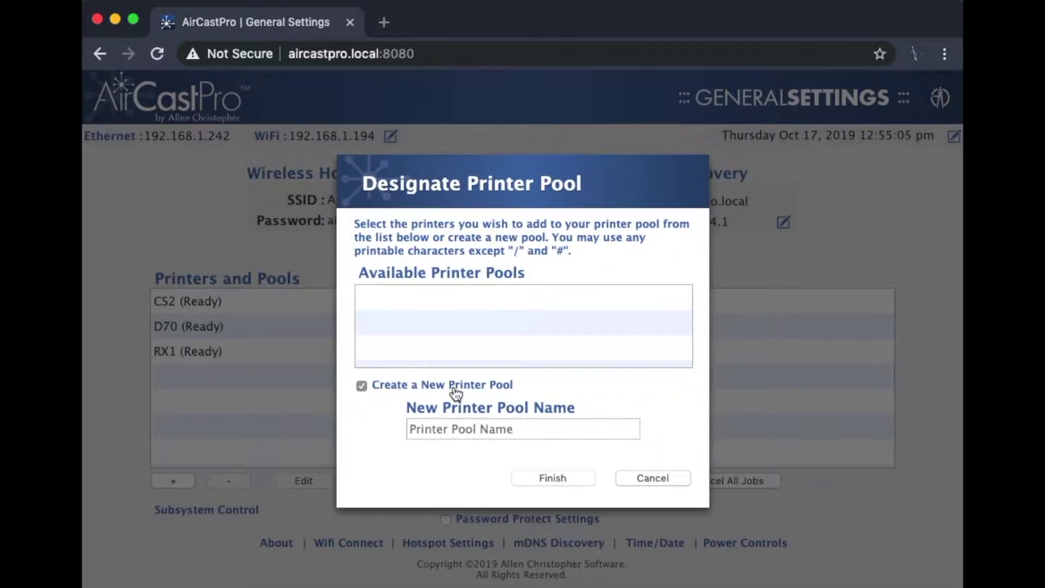
click(462, 426)
text(My)
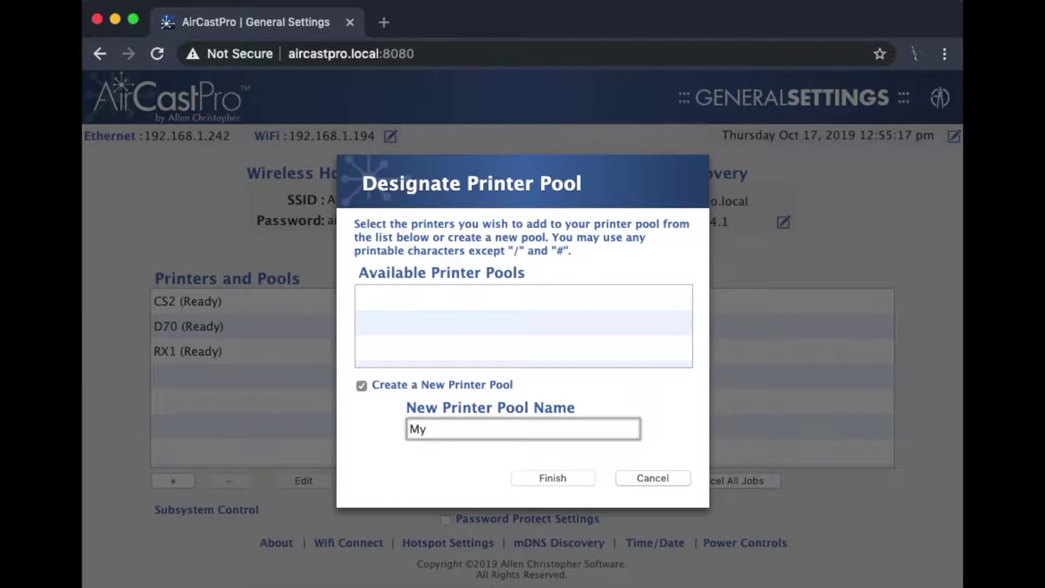
text(PrintPool)
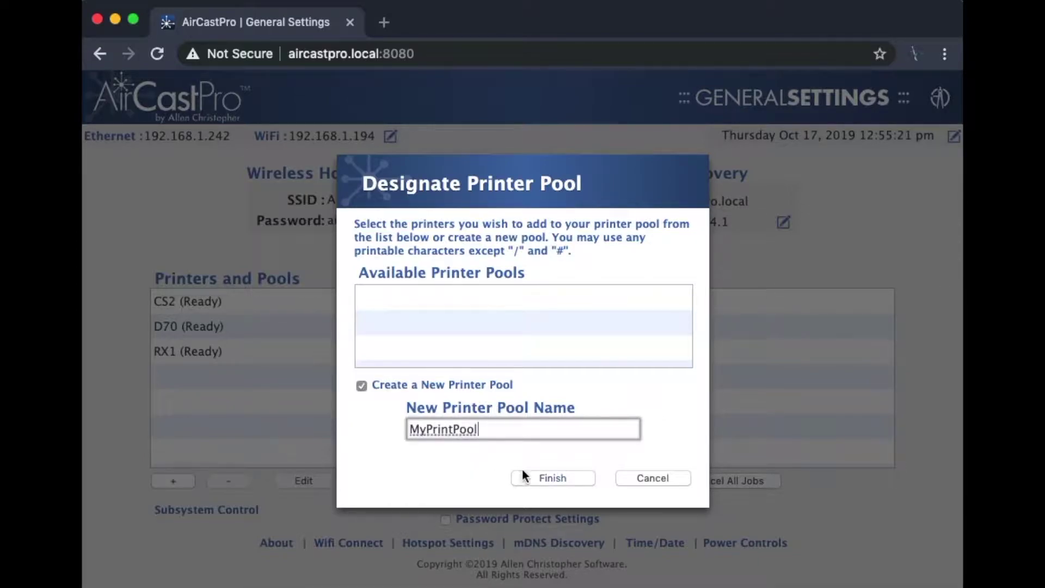
click(540, 478)
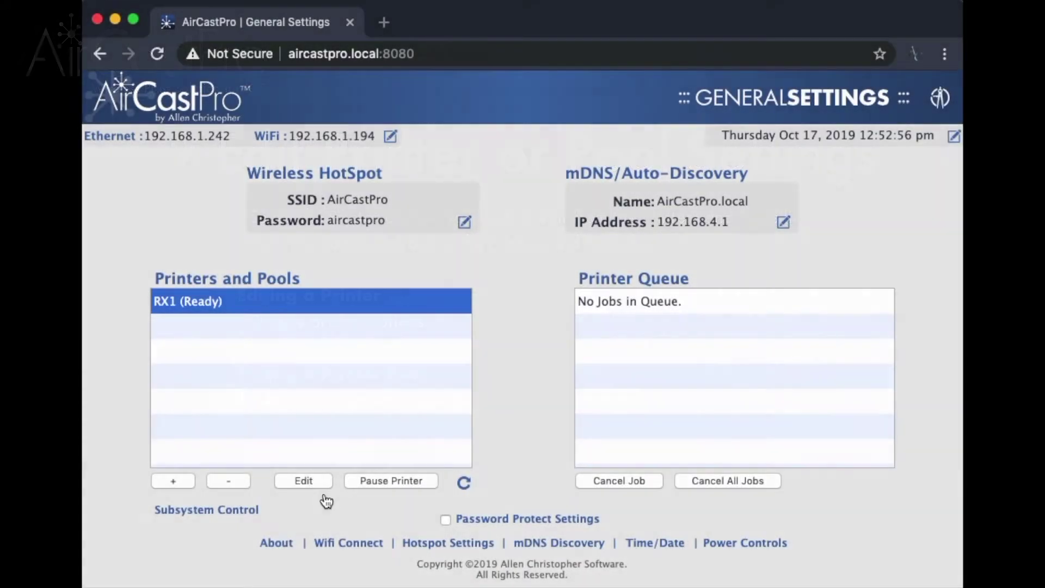
After checking RX1's options, swap CS2 for RX1 in MyPrintPool and save the pool.
click(311, 482)
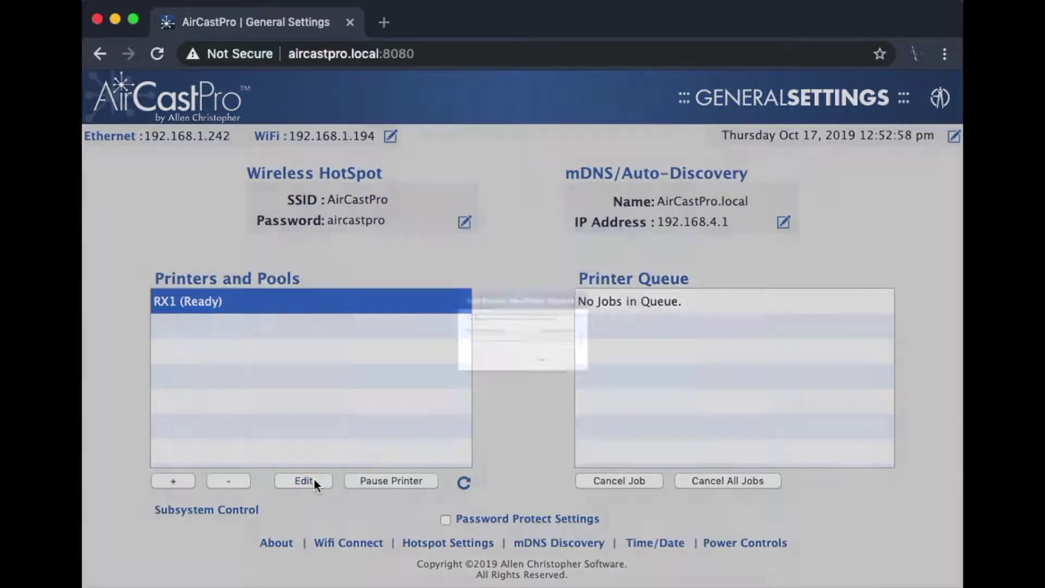
click(539, 352)
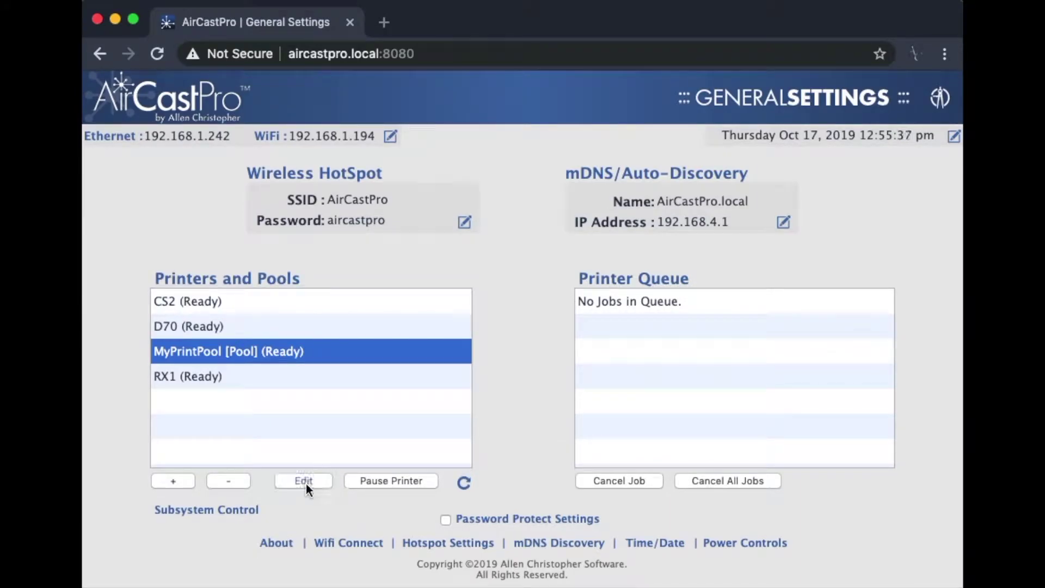
click(304, 481)
click(468, 347)
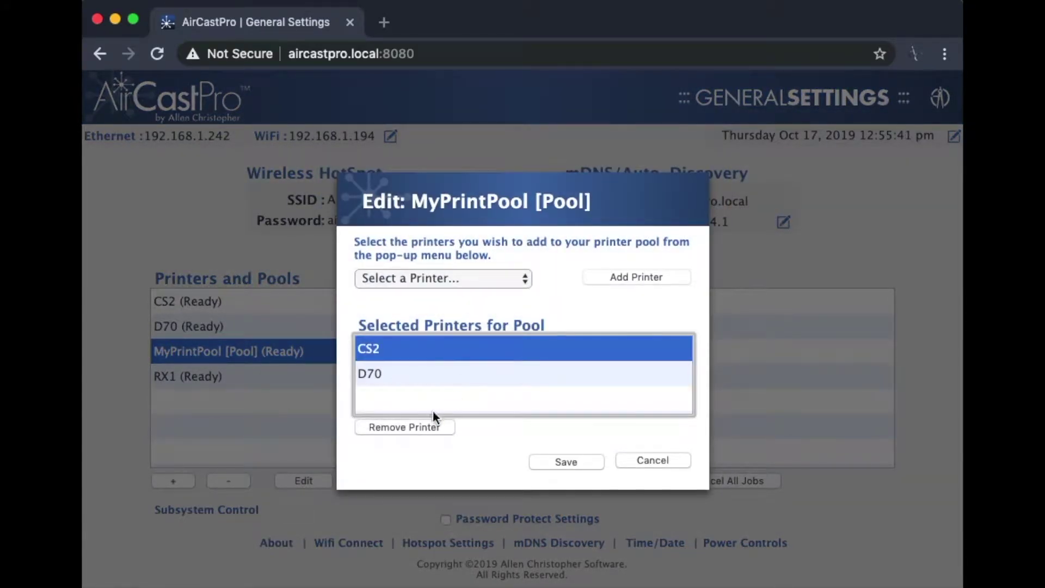
click(419, 429)
click(496, 278)
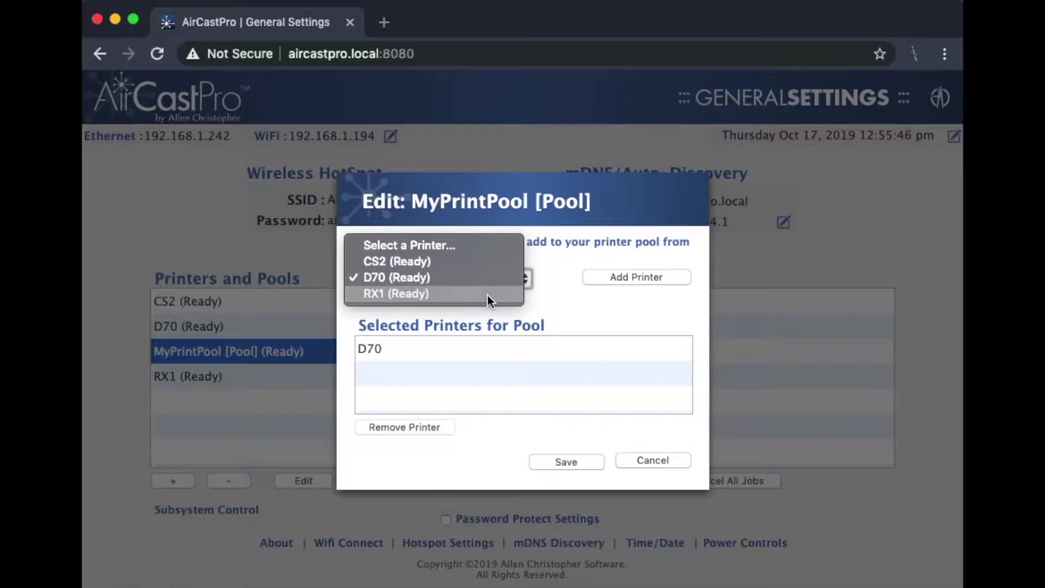
click(487, 295)
click(628, 280)
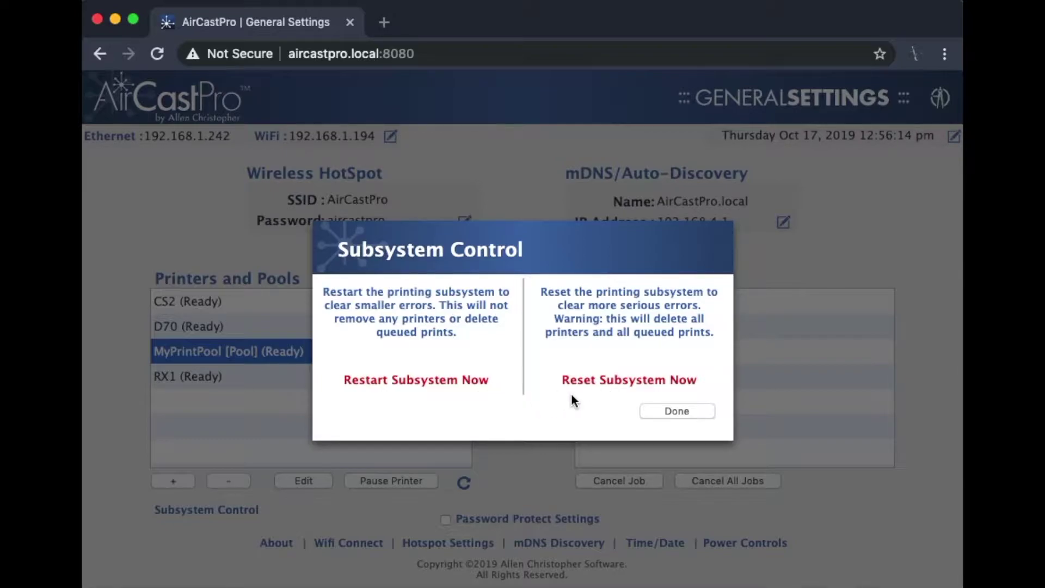
click(681, 412)
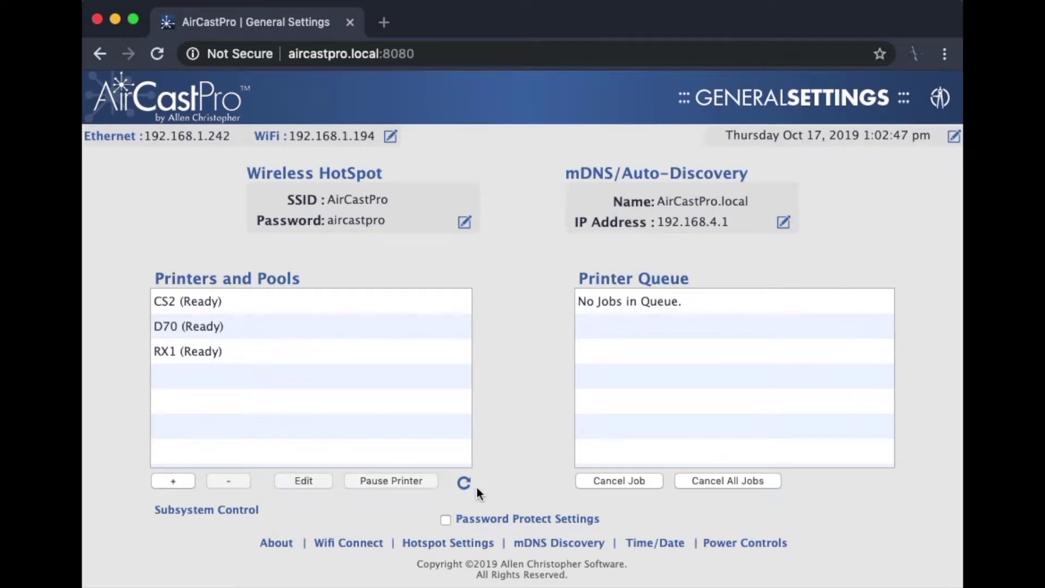
Enable settings password protection with a new password, confirm and save it, then log in with it.
click(464, 518)
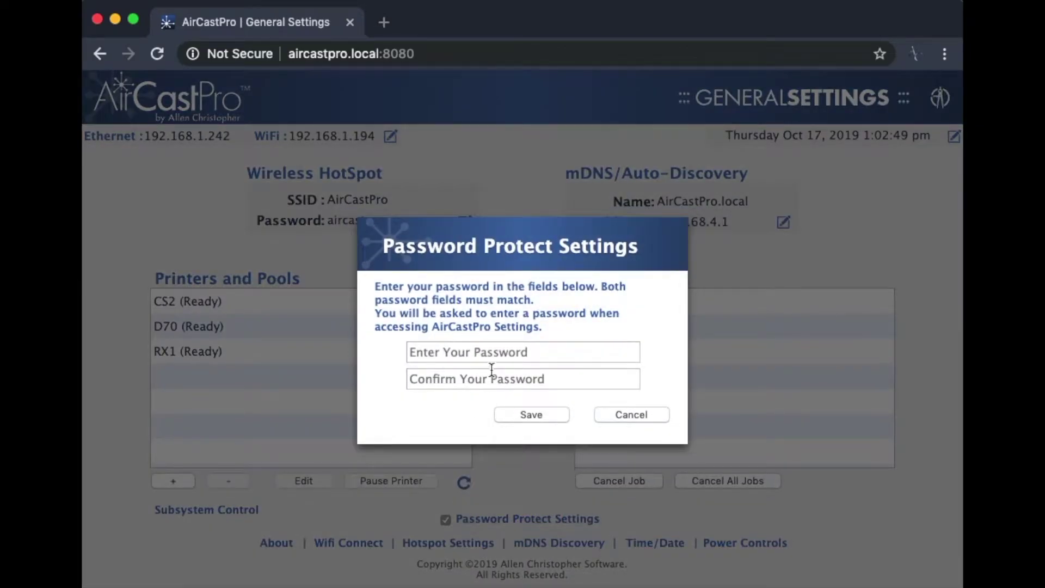
click(493, 359)
text(1234)
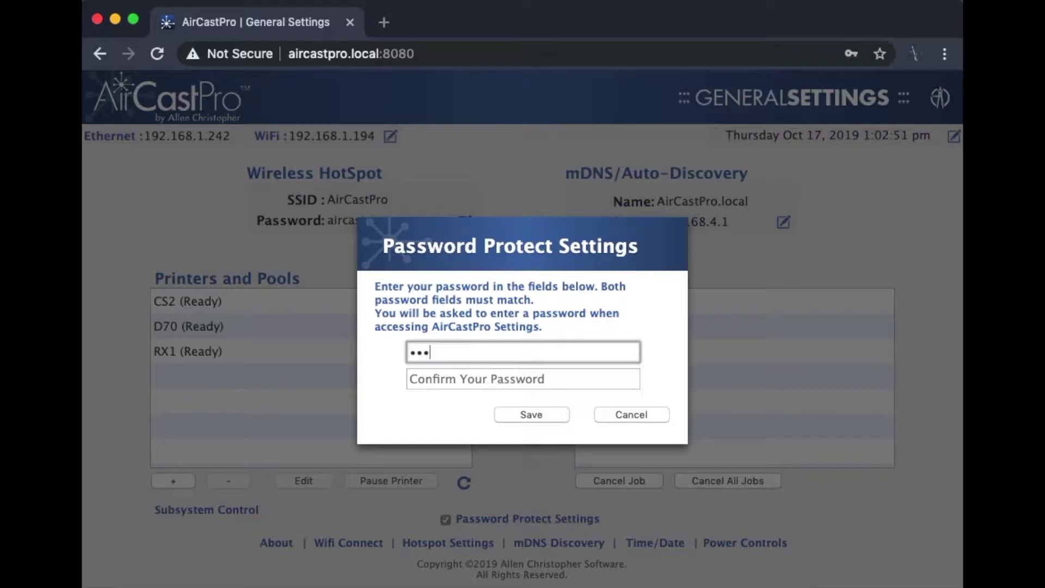
key(Tab)
text(1234)
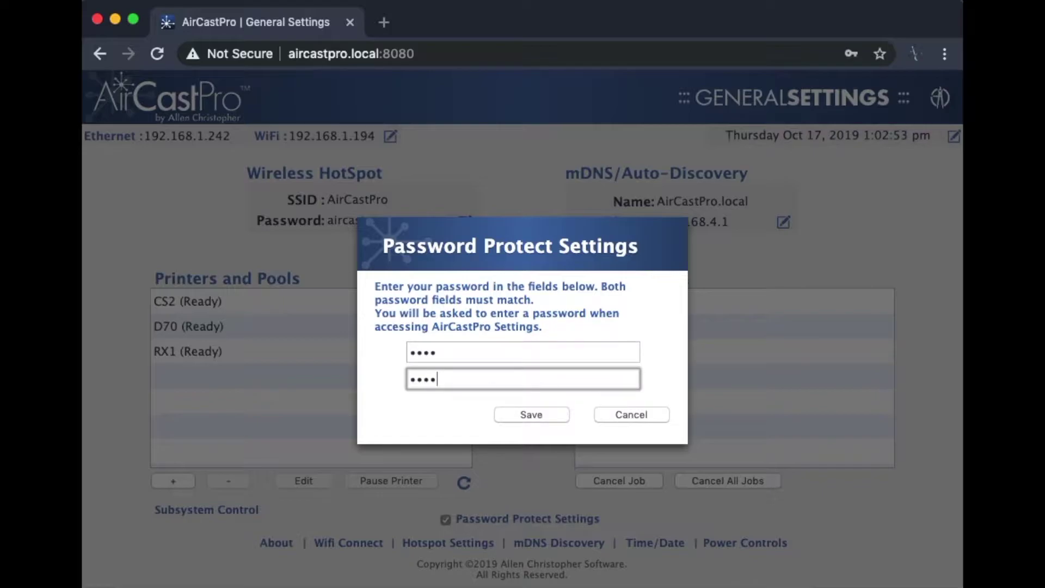
click(507, 412)
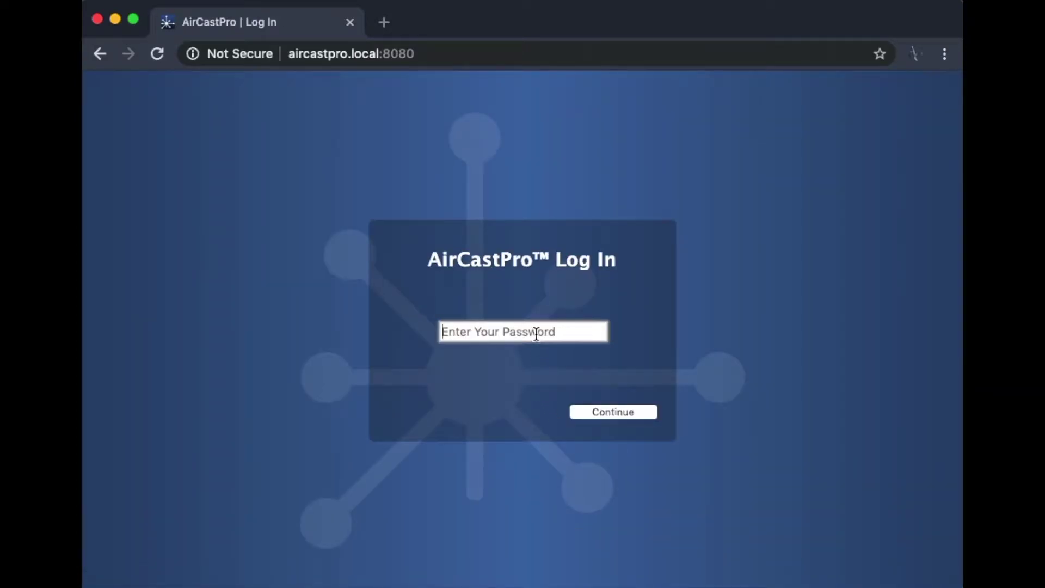
text(1234)
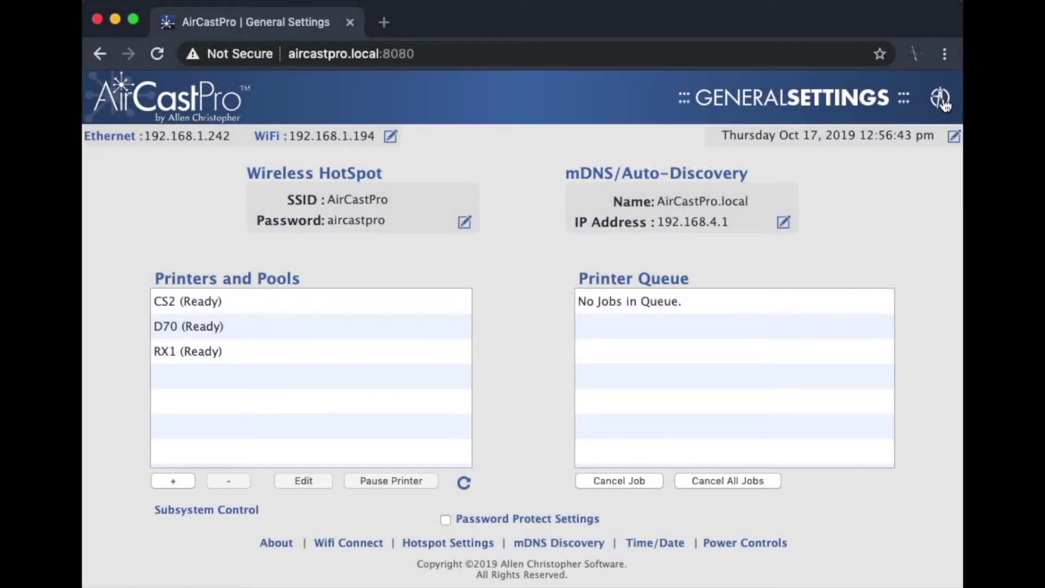
Restart the AirCastPro server from the General Settings power icon's Shut Down/Restart prompt.
click(941, 99)
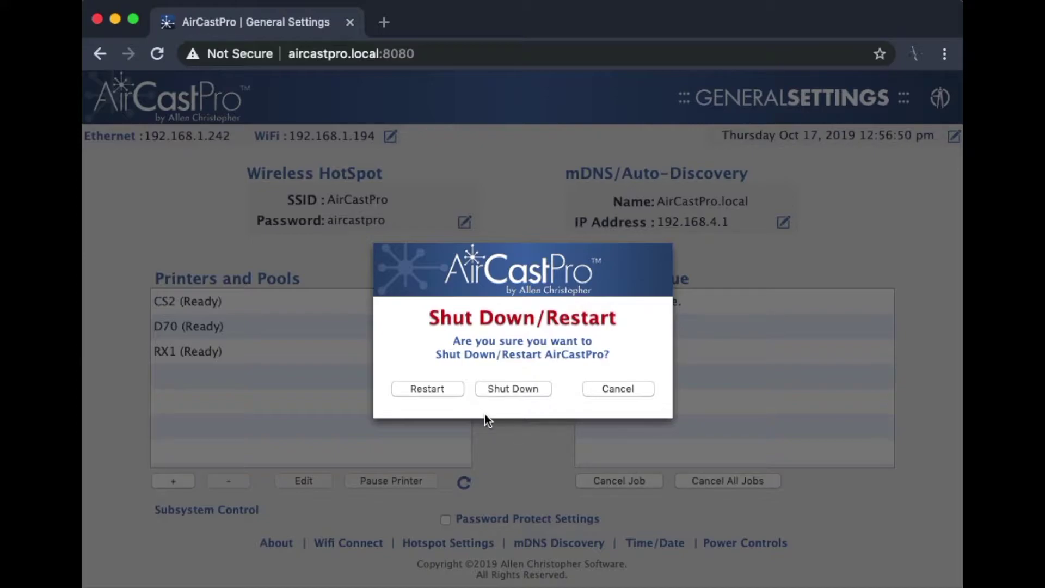
click(429, 389)
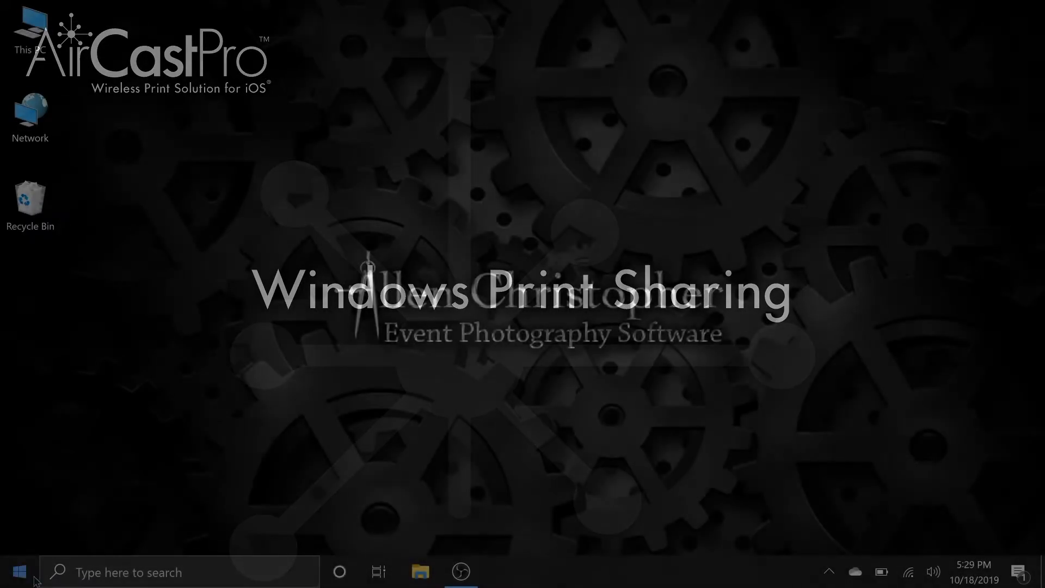
Go to Windows Settings > Devices > Printers & scanners.
click(21, 580)
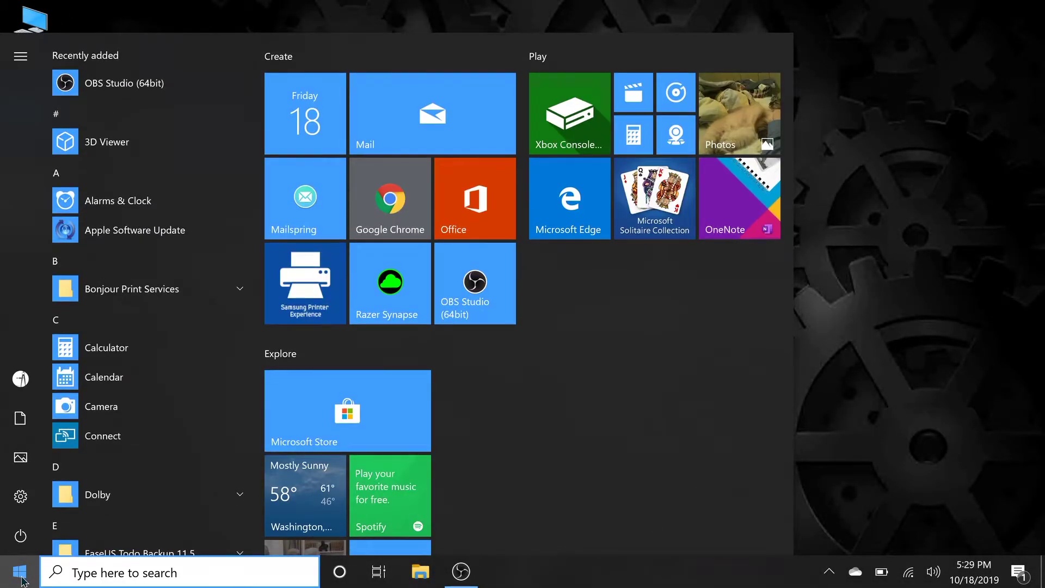
mouse_move(30, 506)
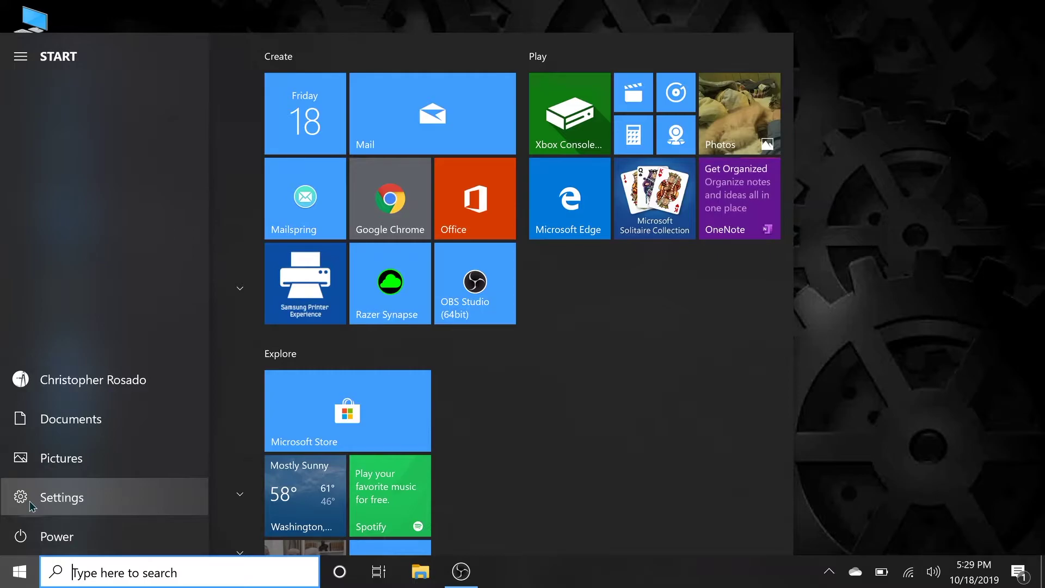
click(100, 505)
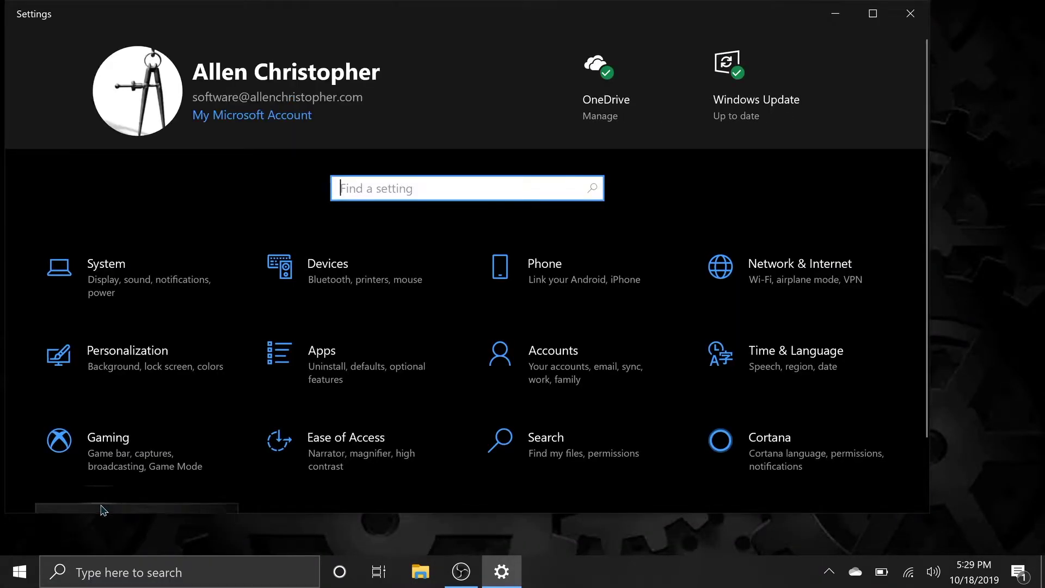
click(329, 287)
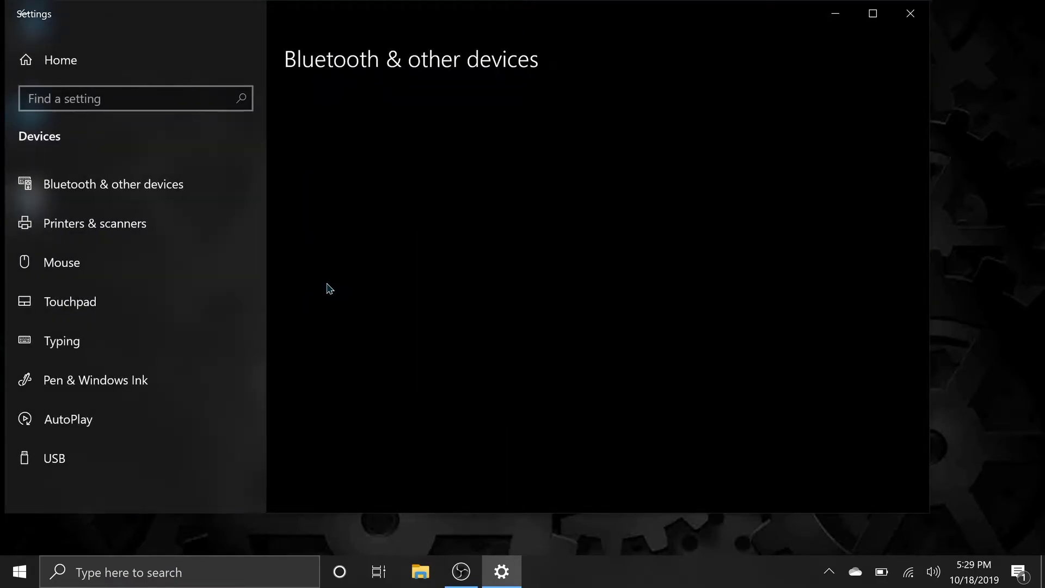
click(151, 231)
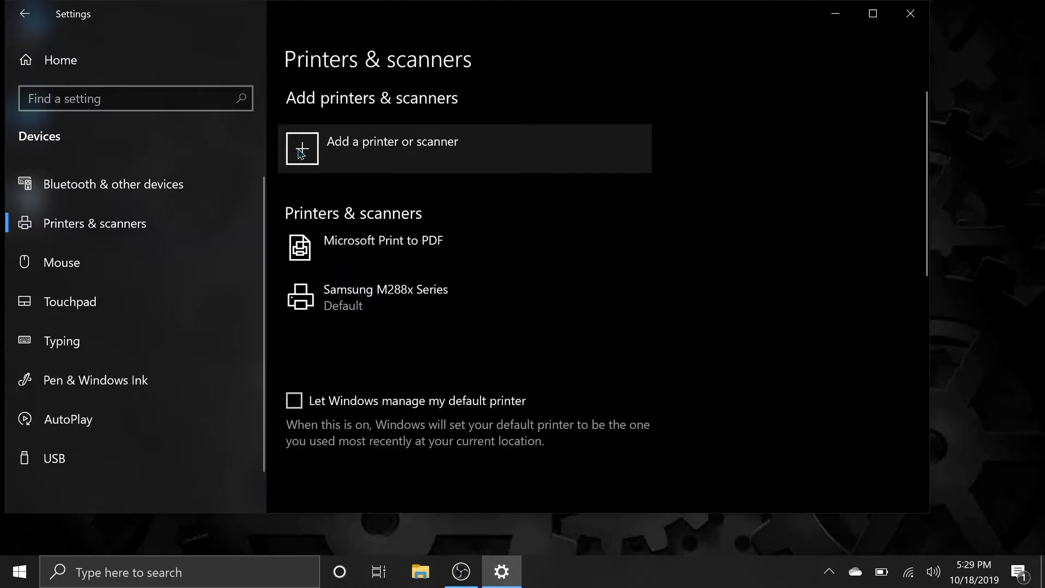
Scan for printers and add RX1 @ AirCastPro as a device.
click(301, 154)
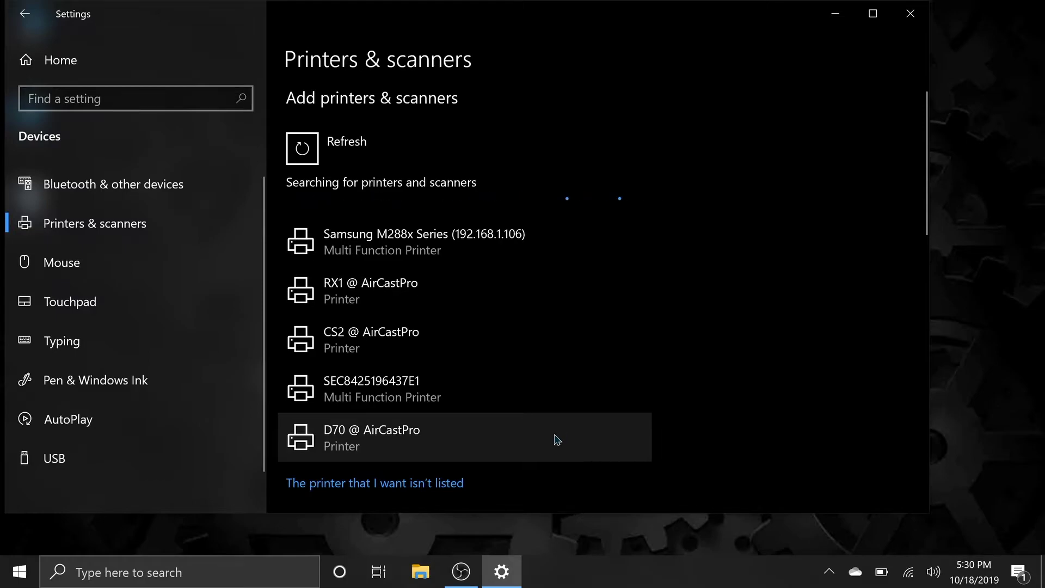
click(528, 298)
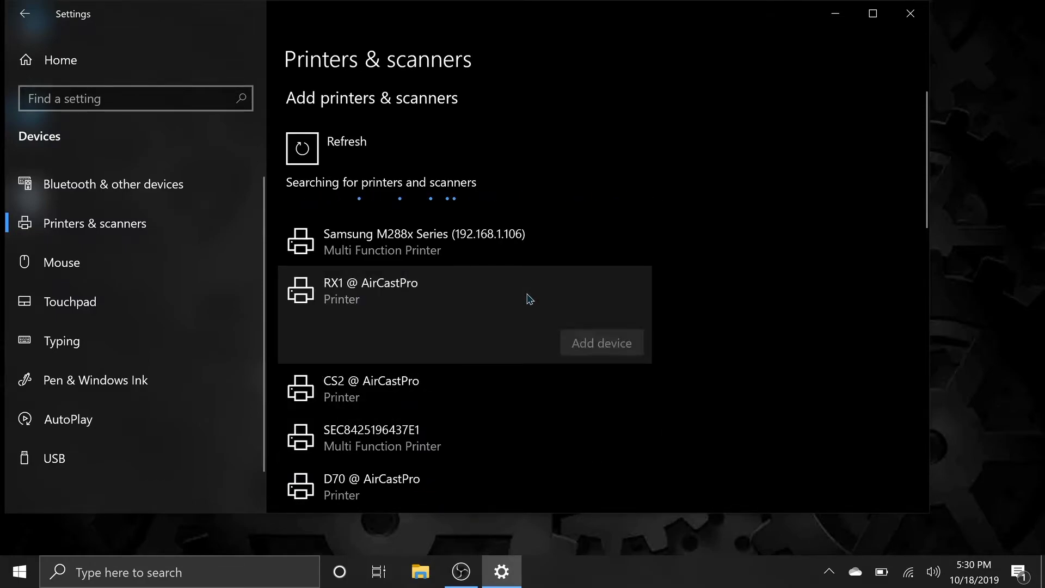
click(595, 343)
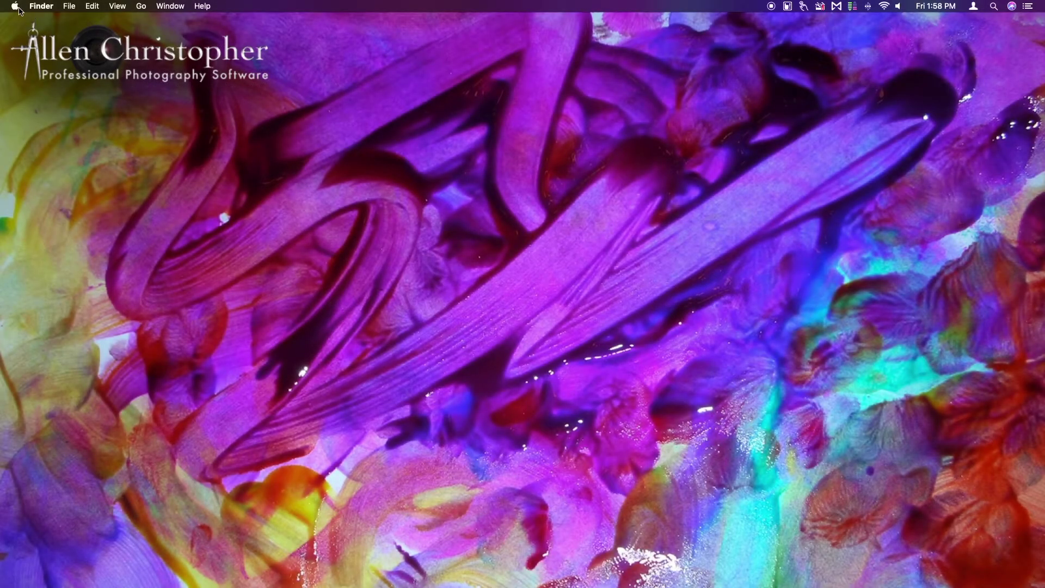
Open Printers & Scanners in the Mac's System Preferences.
click(15, 6)
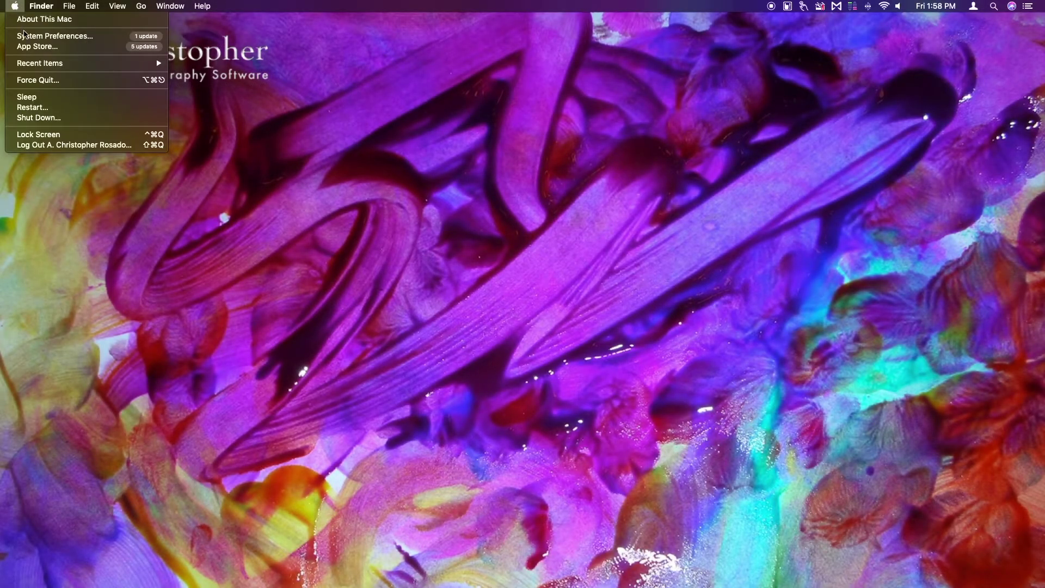
click(27, 36)
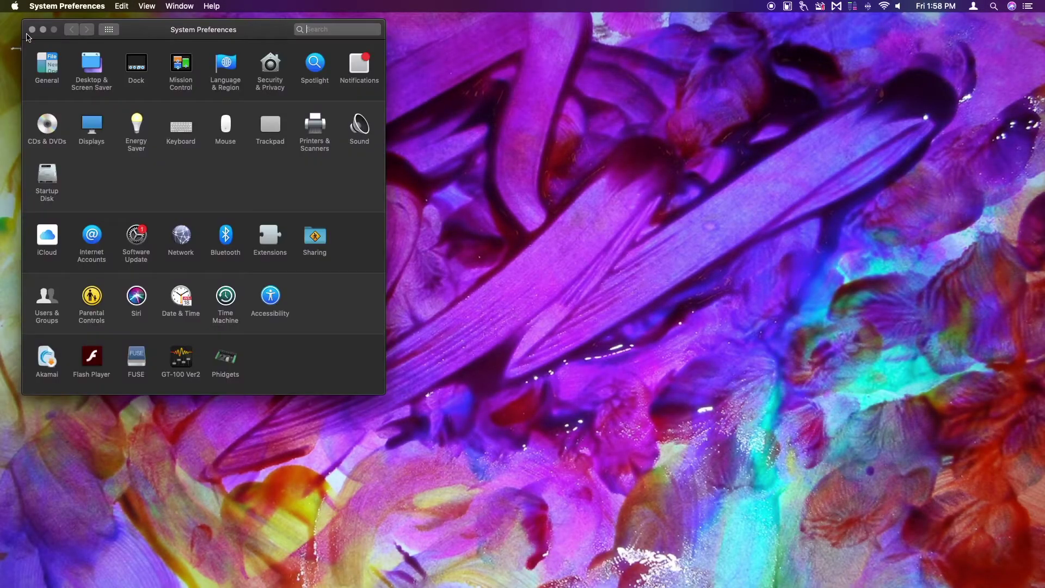
click(315, 131)
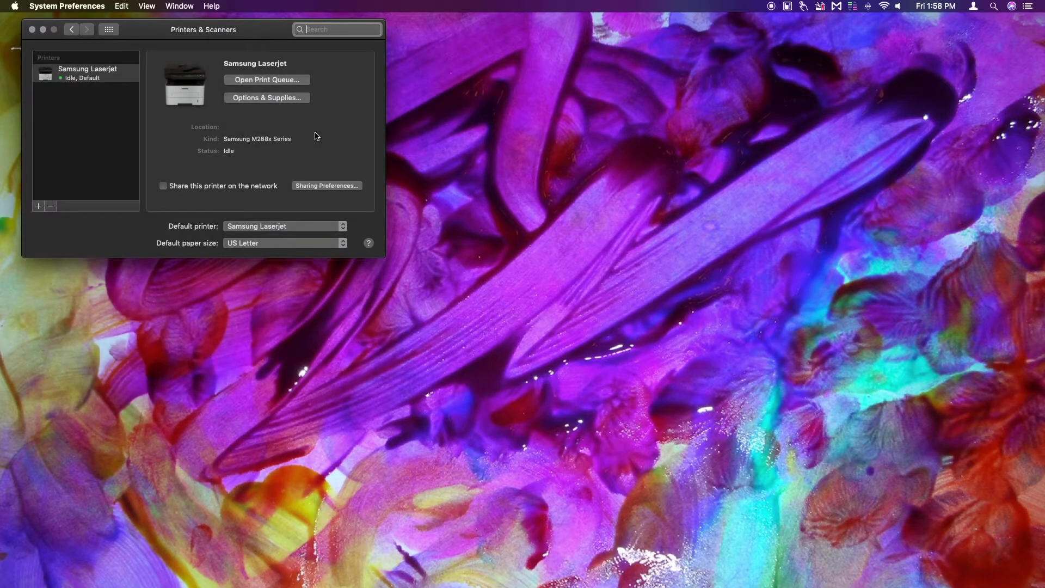
Add RX1 @ AirCastPro from the discovered printers.
click(39, 207)
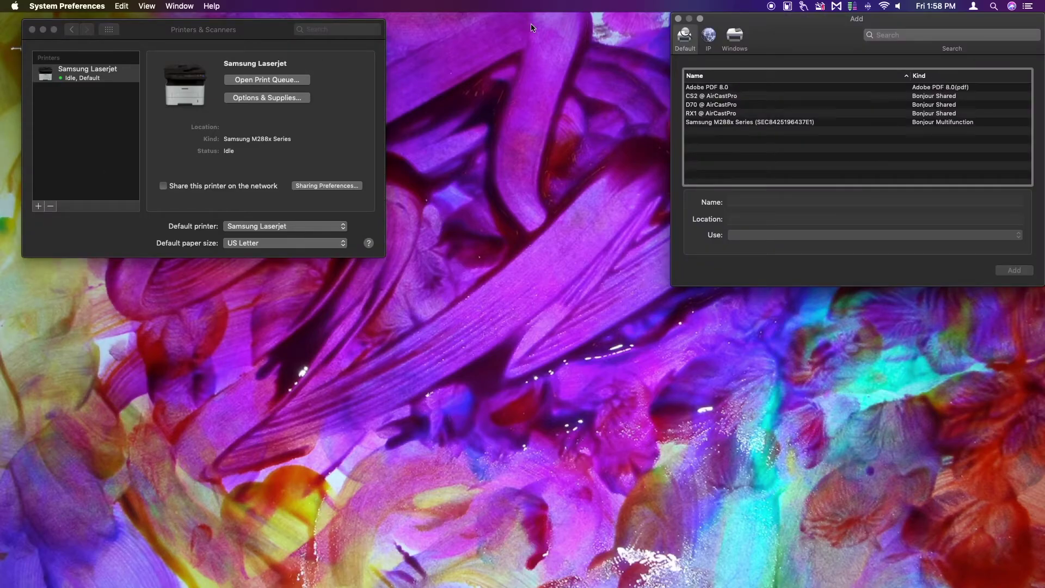
drag(774, 31, 234, 58)
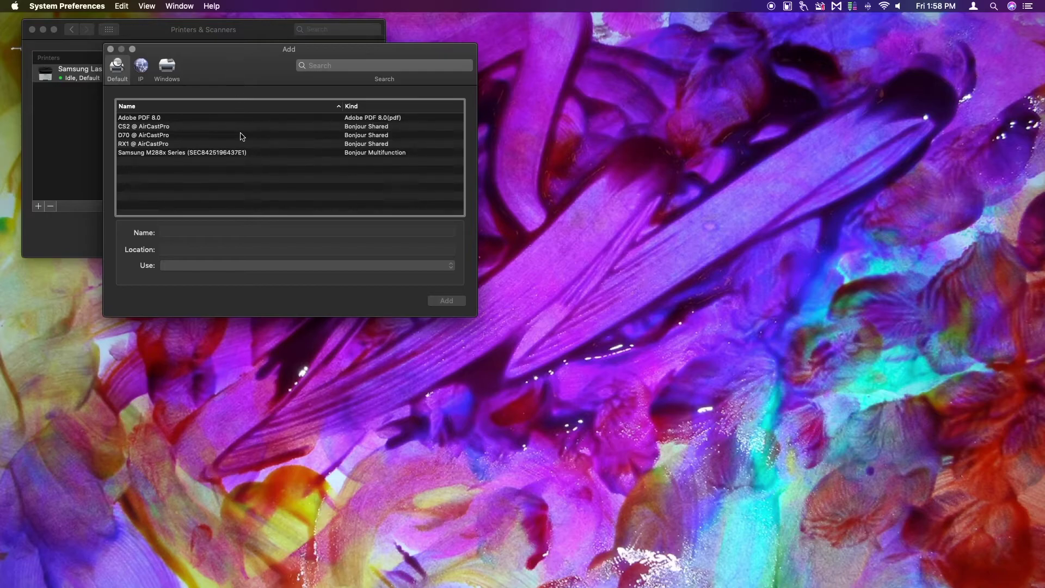
click(159, 145)
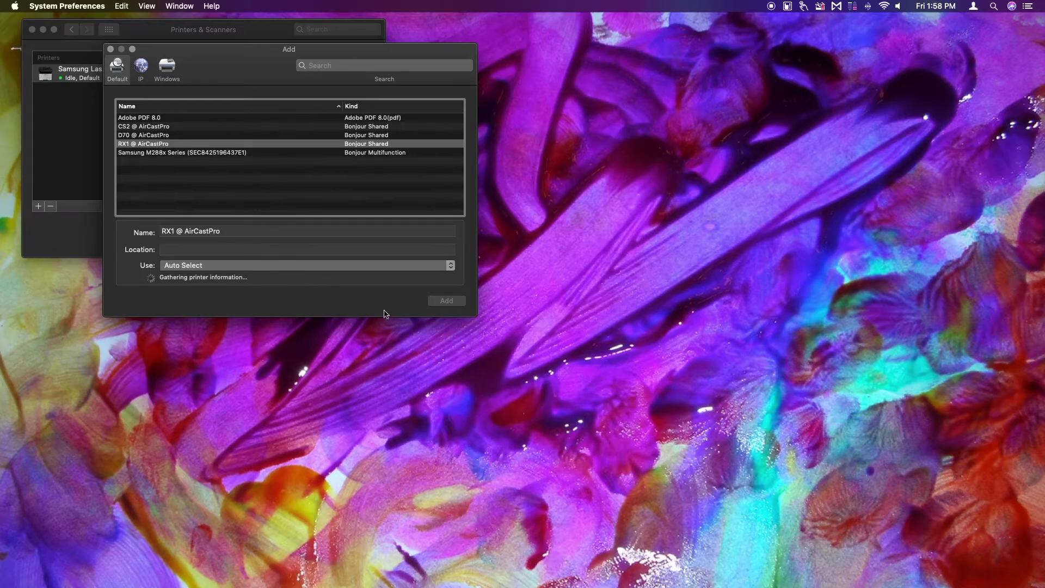
click(439, 303)
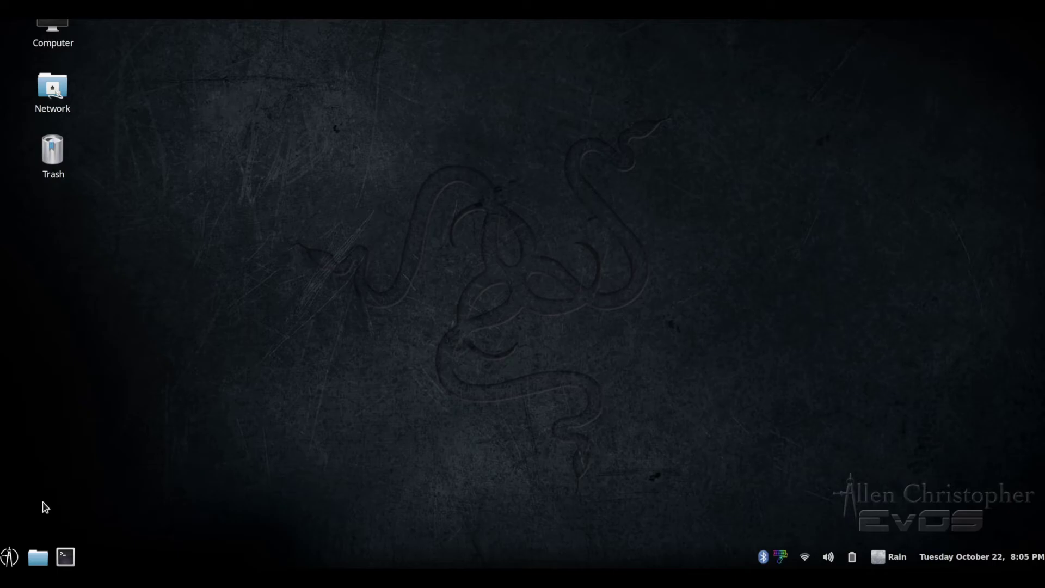
Launch the Printers tool from the applications menu's Administration section.
click(10, 557)
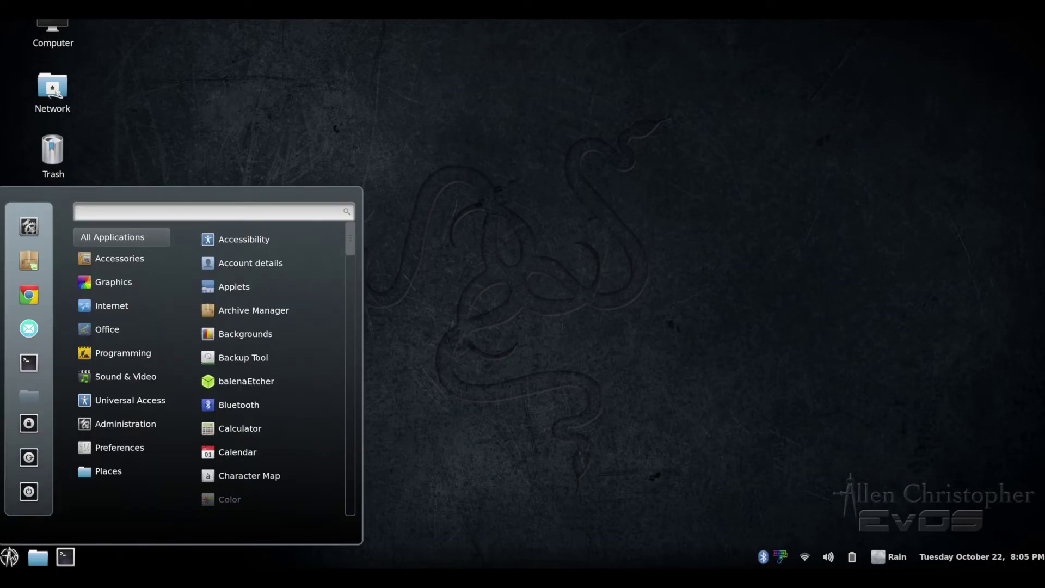
mouse_move(106, 426)
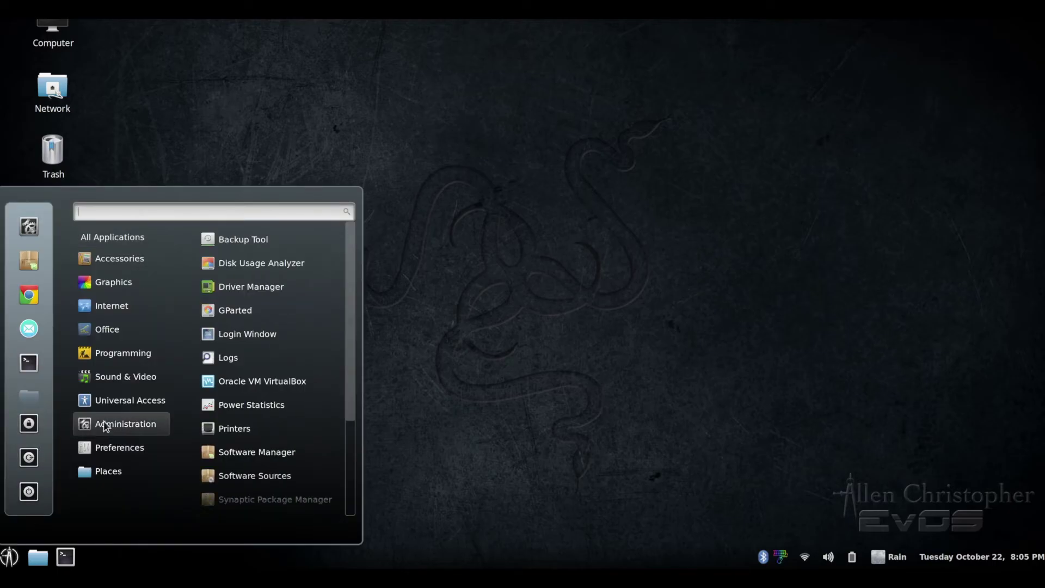
click(223, 431)
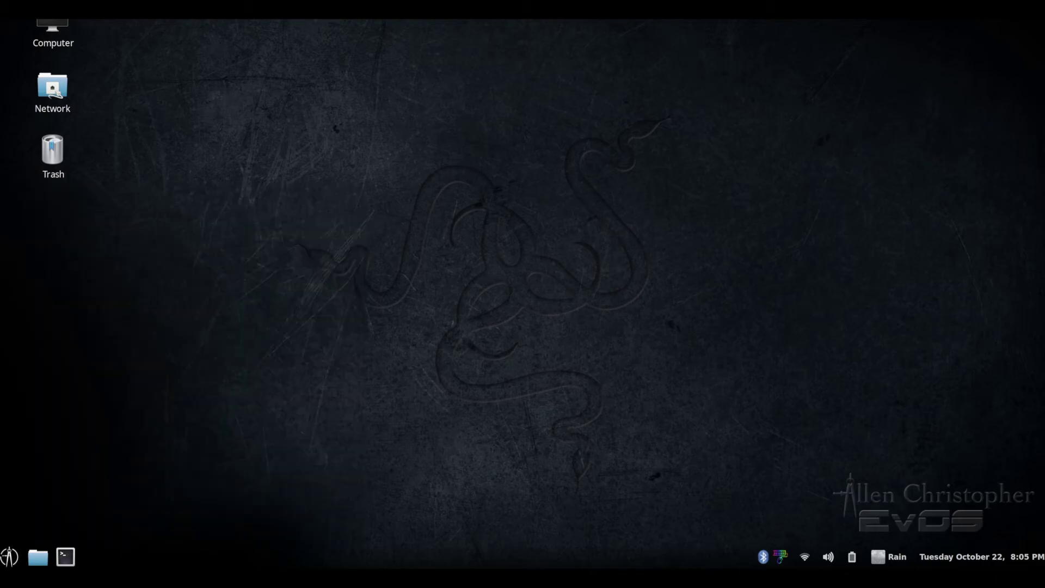